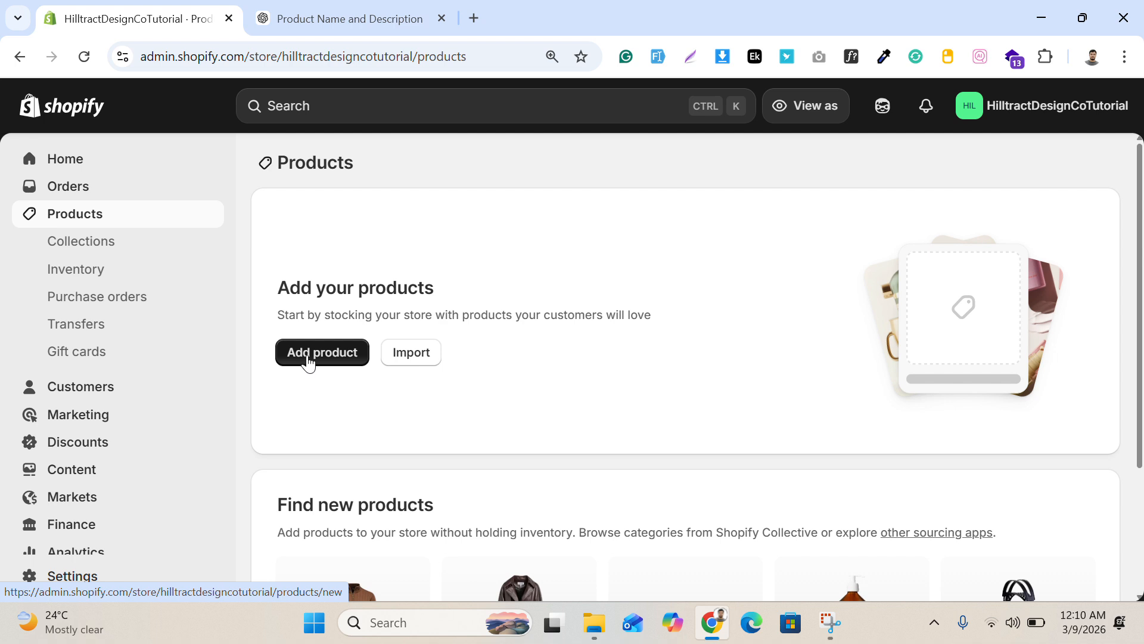
# Step: Start adding a new product and place the cursor in its title
pyautogui.click(307, 356)
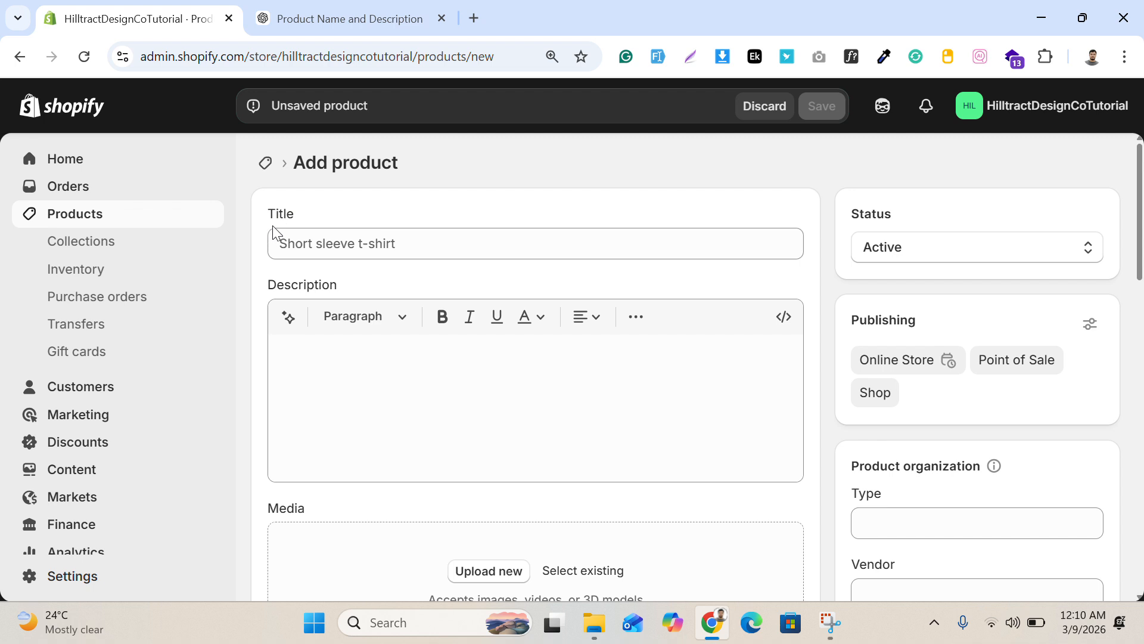
pyautogui.click(352, 254)
# Step: Copy the product name from the ChatGPT conversation into the Shopify product title: "Elegant Beige Cropped Jacket & Wide-Leg Trouser Set"
pyautogui.click(337, 17)
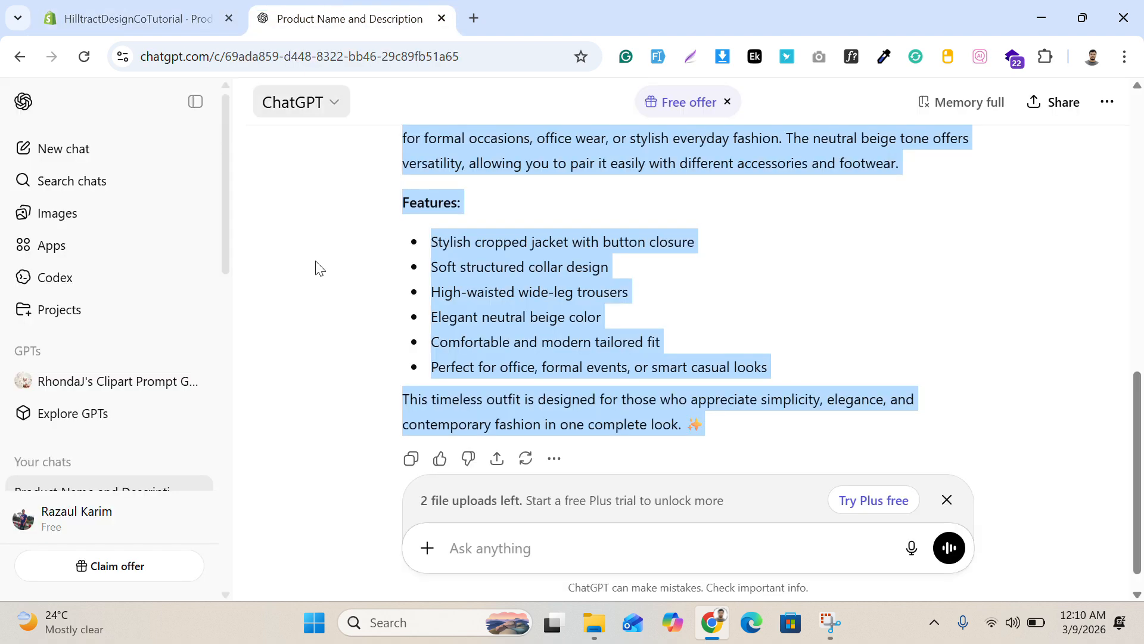
pyautogui.scroll(4, 761, 370)
pyautogui.scroll(8, 627, 329)
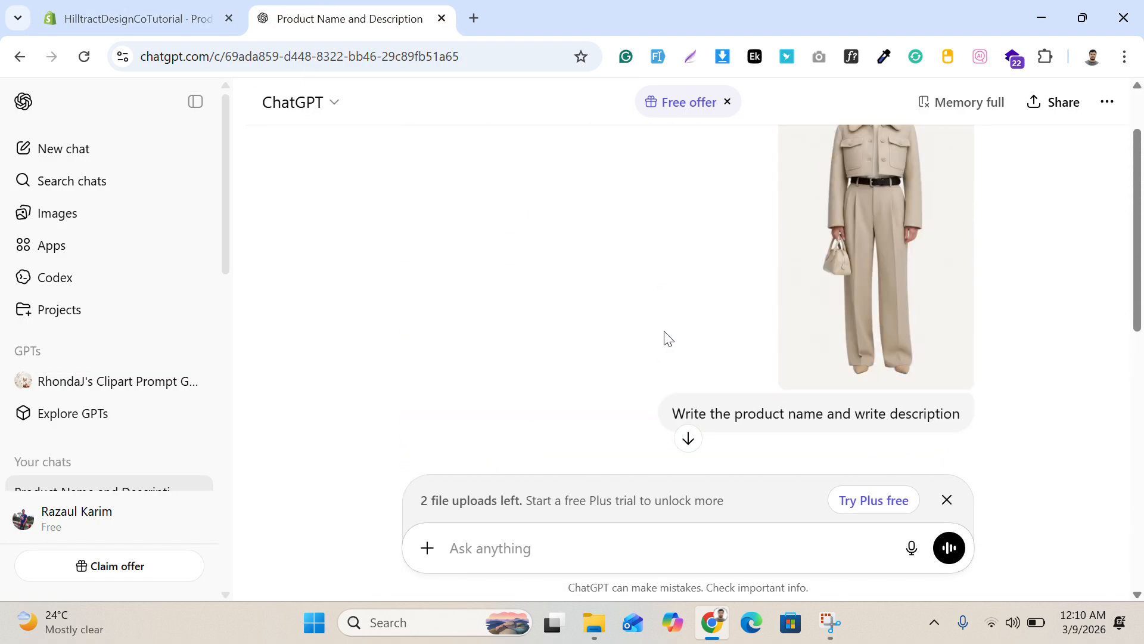
pyautogui.scroll(2, 824, 309)
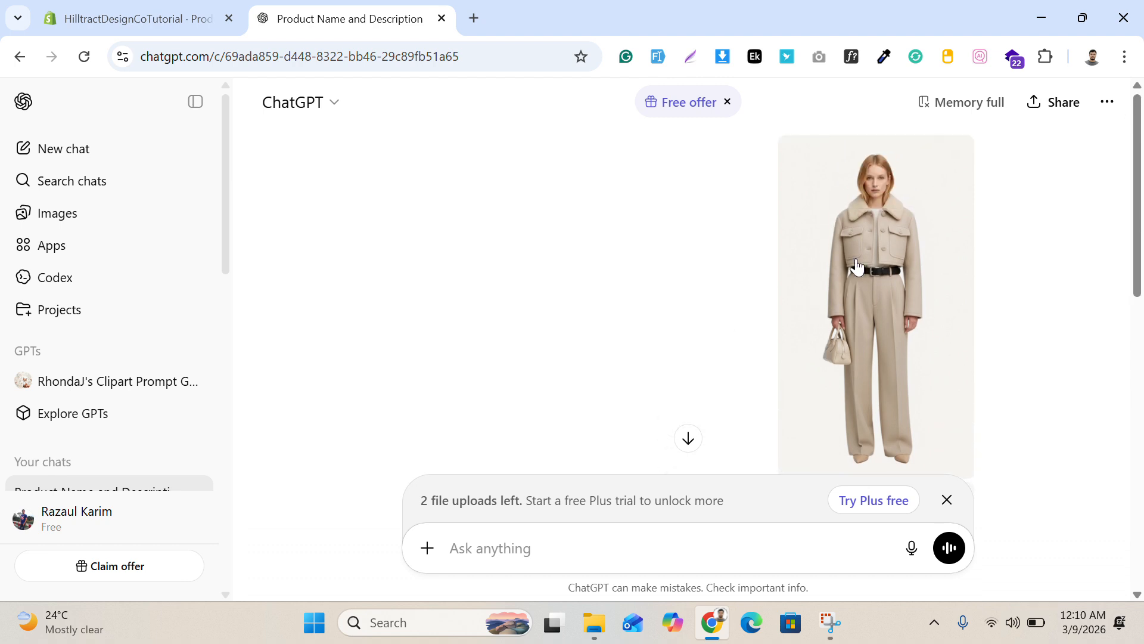
pyautogui.scroll(-2, 882, 251)
pyautogui.scroll(2, 871, 292)
pyautogui.scroll(-4, 912, 296)
pyautogui.moveTo(408, 356); pyautogui.dragTo(745, 357)
pyautogui.rightClick(696, 346)
pyautogui.click(634, 371)
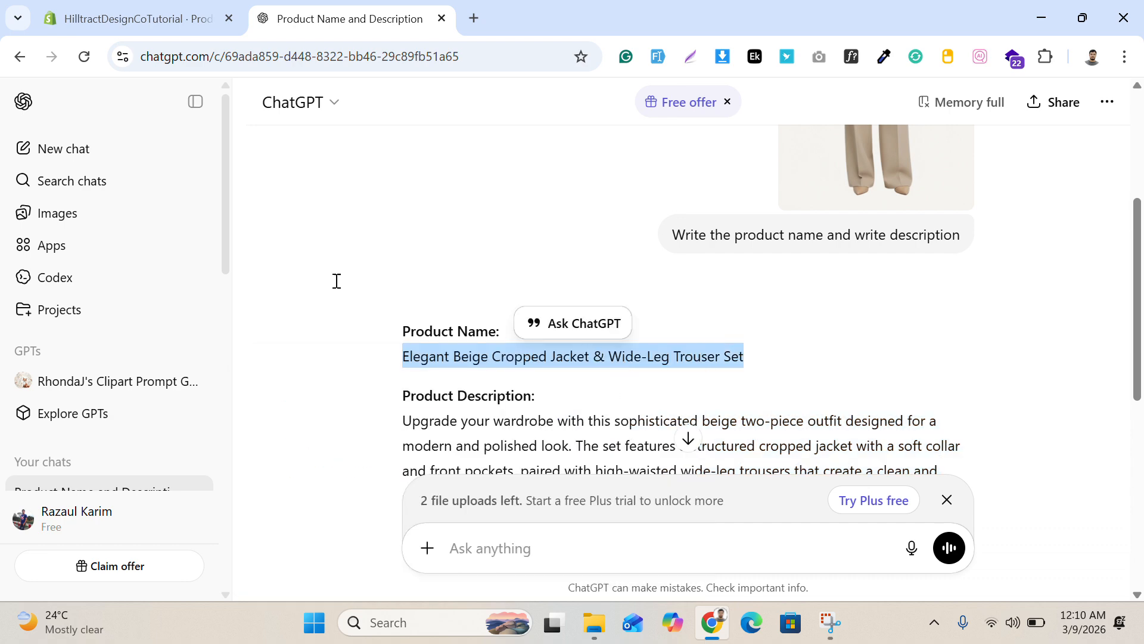
pyautogui.click(138, 19)
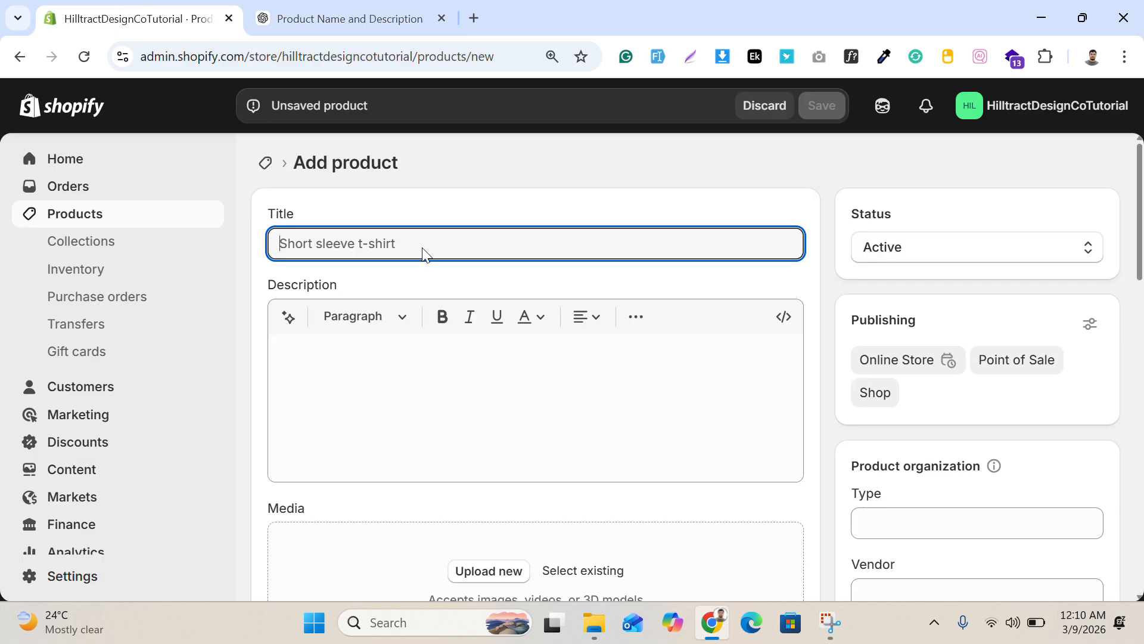
pyautogui.hotkey('ctrl', 'v')
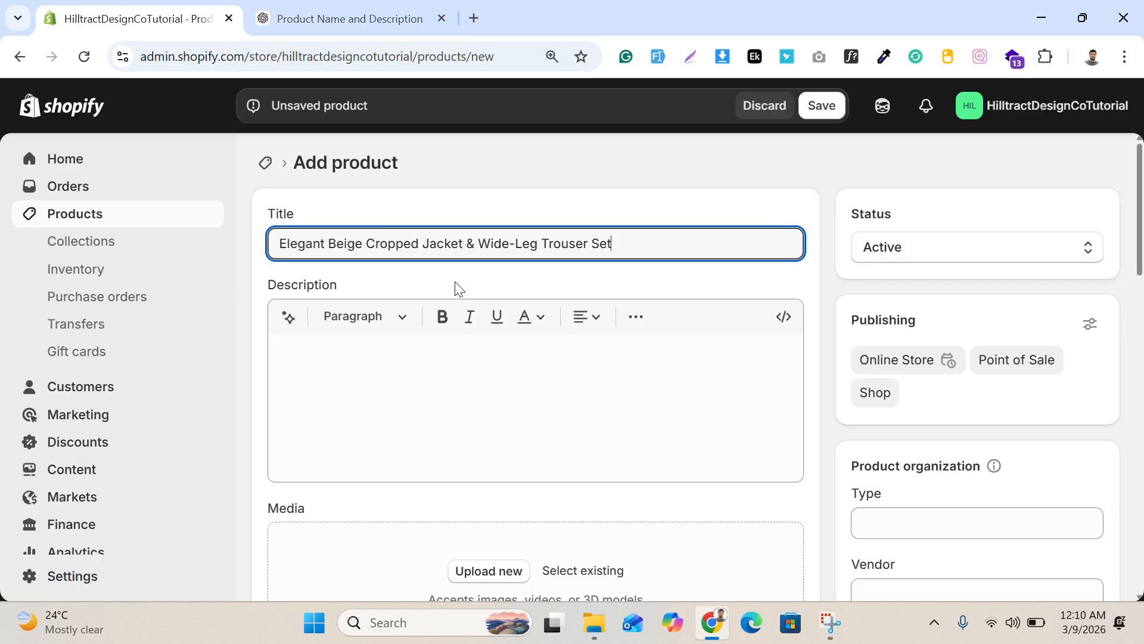
# Step: Copy the full product description, including the features list and closing sentence, from ChatGPT into the Shopify product description
pyautogui.click(359, 27)
pyautogui.scroll(-3, 525, 285)
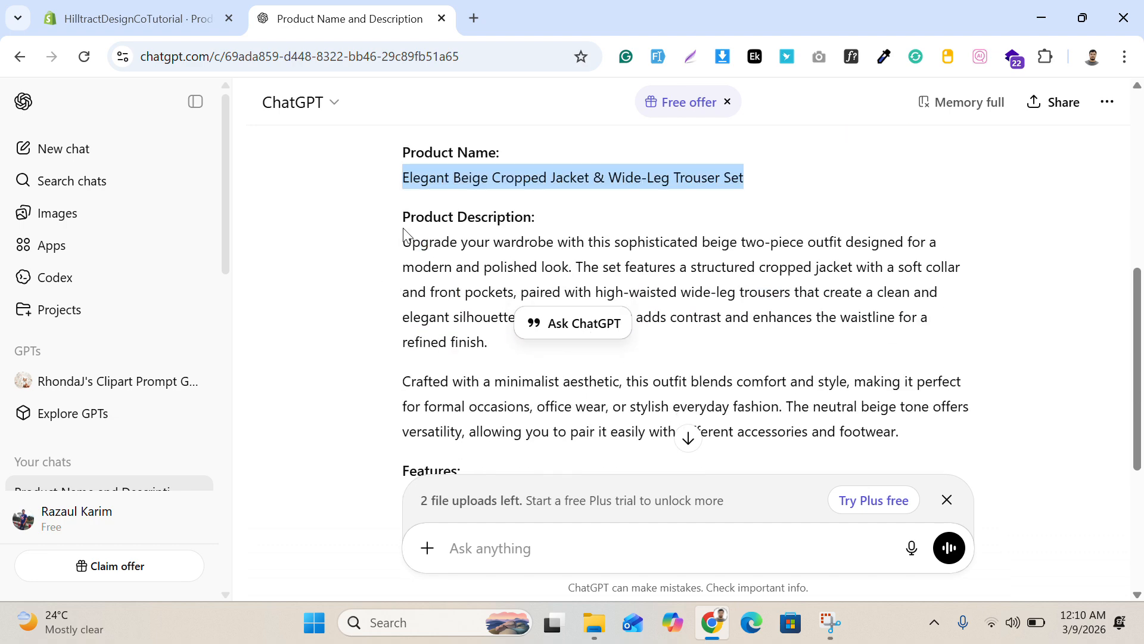
pyautogui.moveTo(403, 240); pyautogui.dragTo(663, 435)
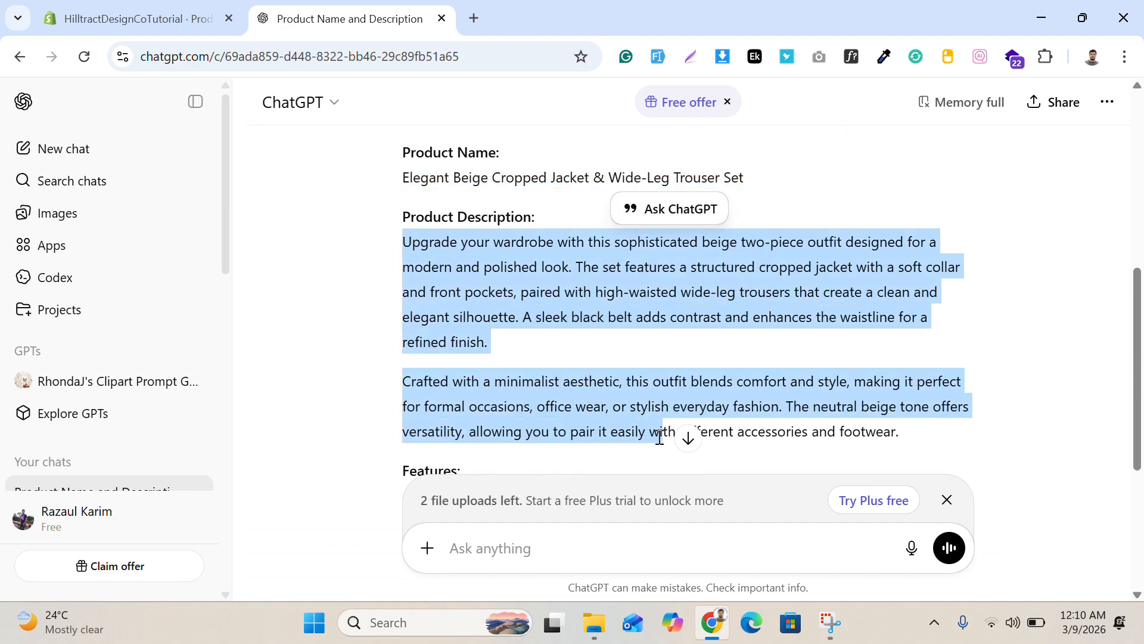
pyautogui.scroll(-5, 663, 435)
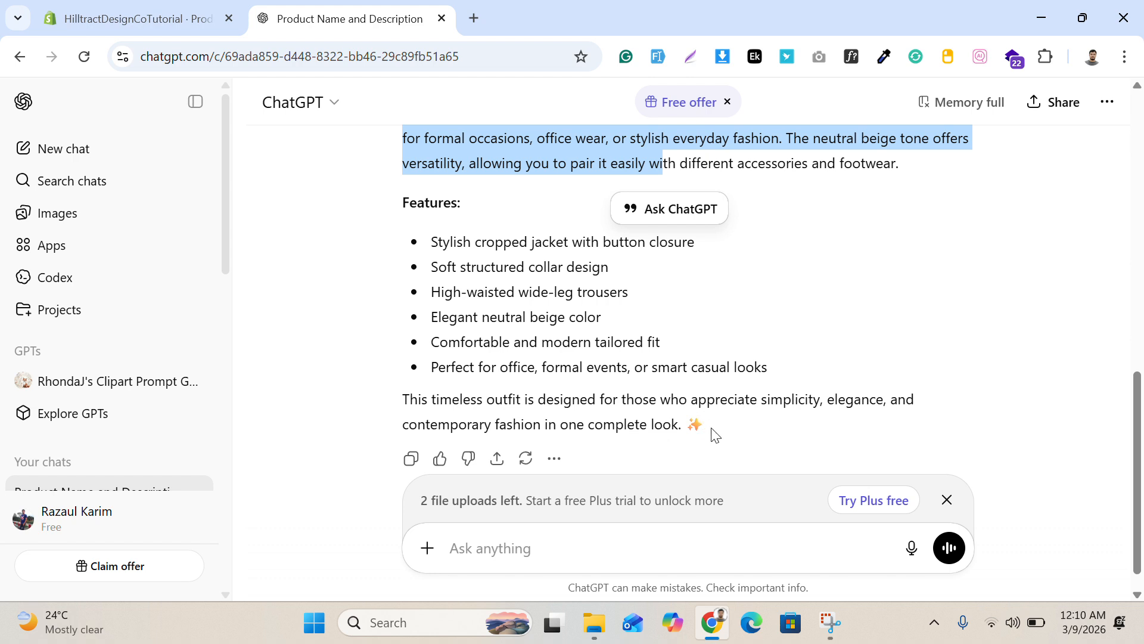
pyautogui.keyDown('shift'); pyautogui.click(695, 446); pyautogui.keyUp('shift')
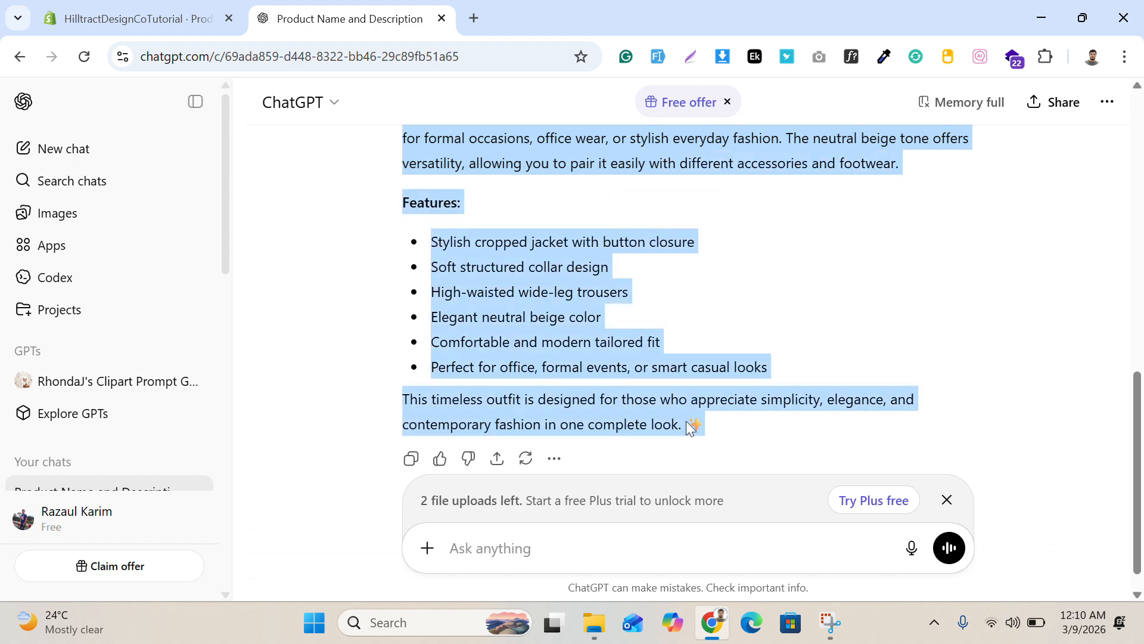
pyautogui.click(152, 21)
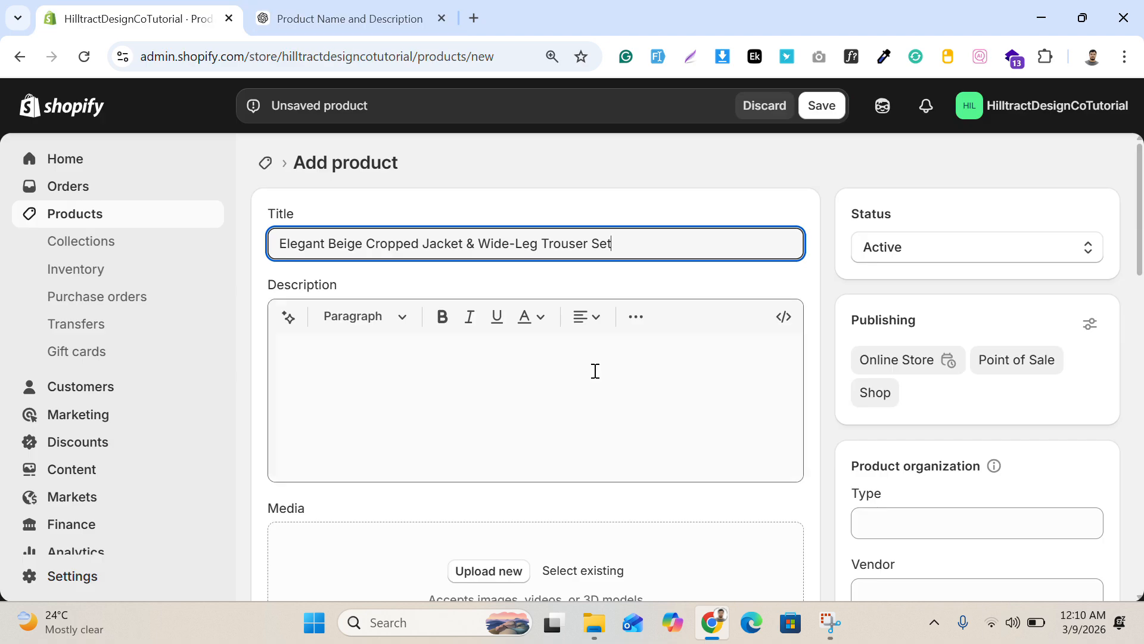
pyautogui.click(417, 367)
pyautogui.hotkey('ctrl', 'v')
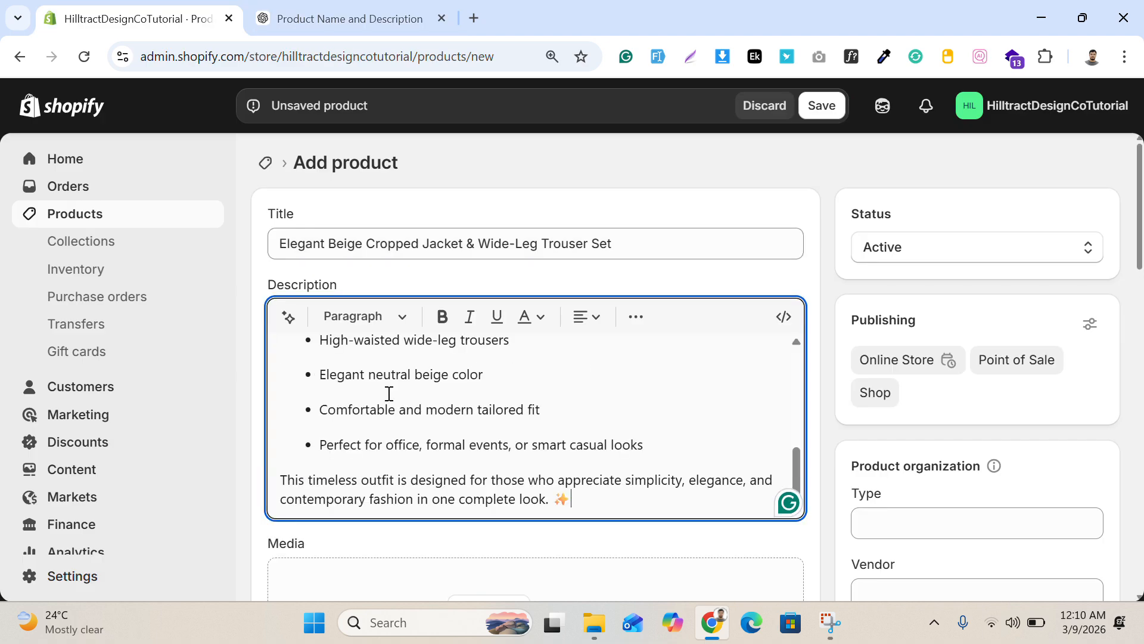
pyautogui.scroll(3, 405, 373)
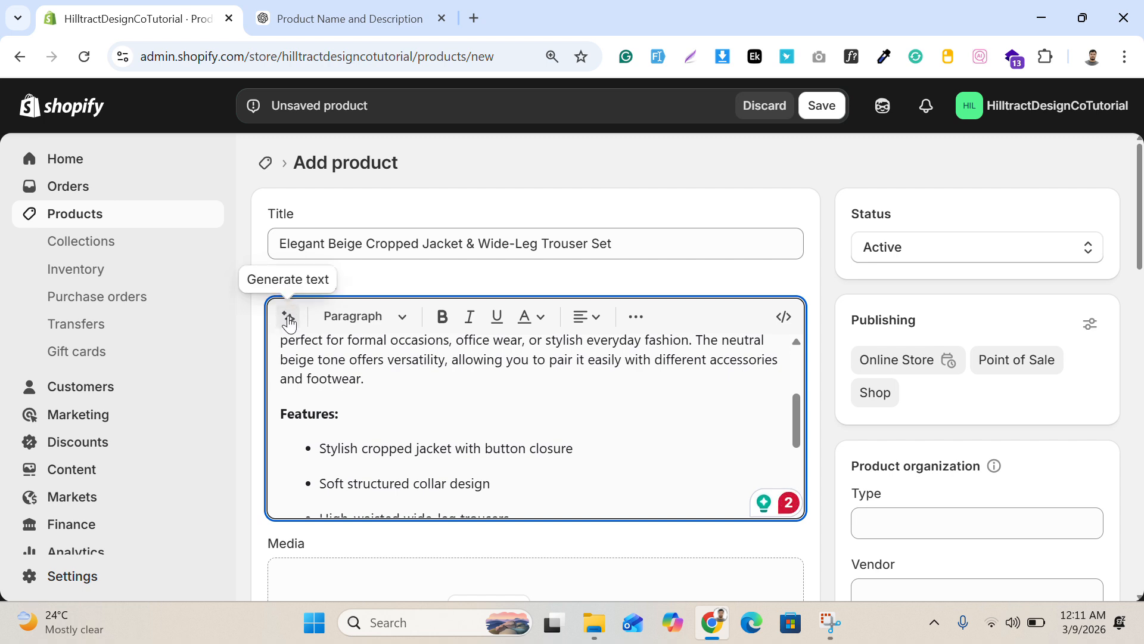
pyautogui.click(636, 316)
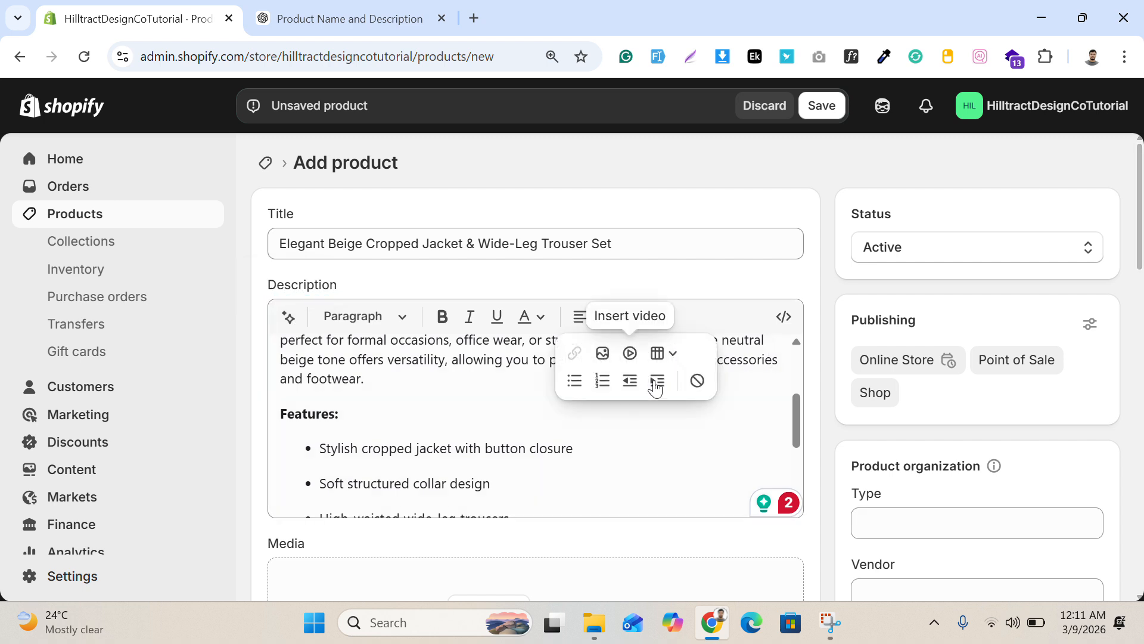
pyautogui.click(685, 310)
pyautogui.scroll(3, 503, 400)
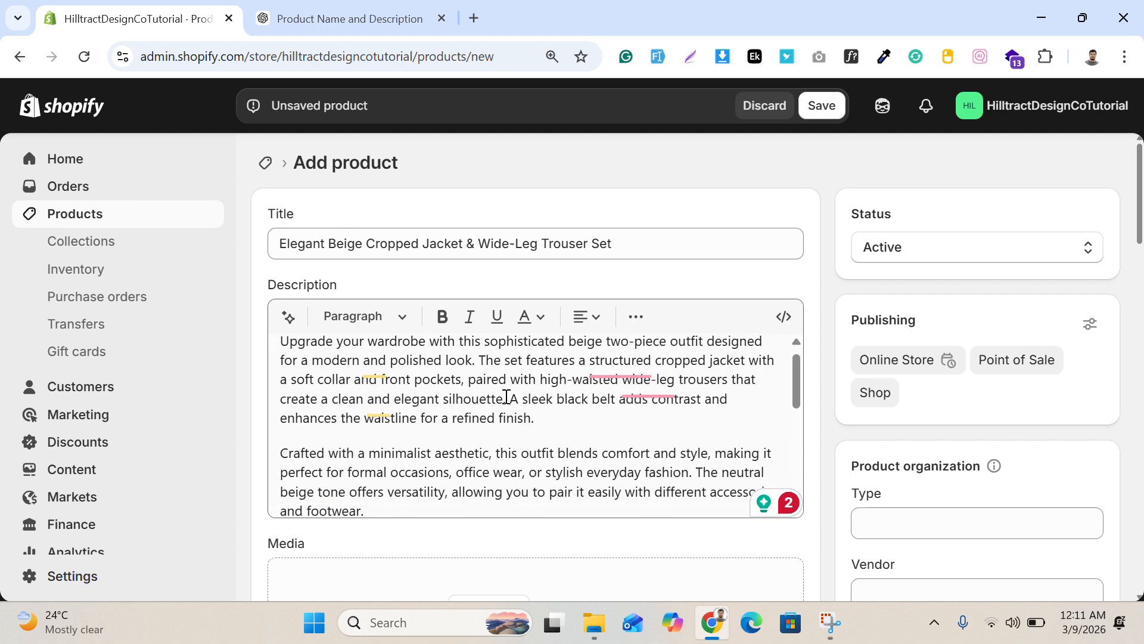
# Step: Upload Product Image (1).png, Product Image (2).png and Product Image (3).png from the Downloads folder as the product's media
pyautogui.scroll(-10, 507, 398)
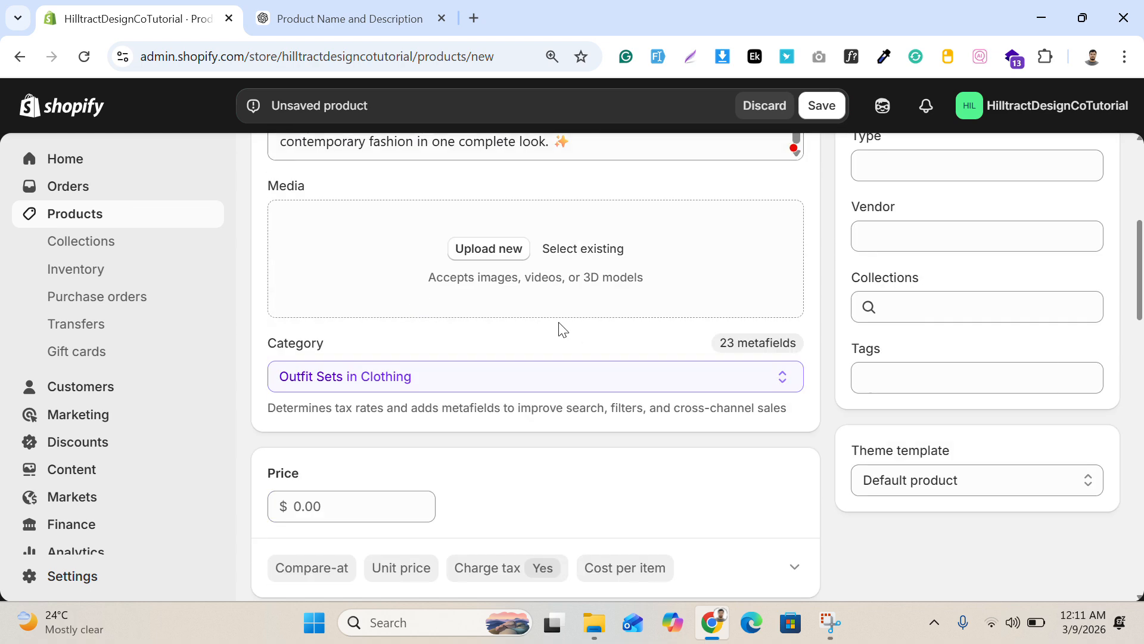
pyautogui.click(511, 247)
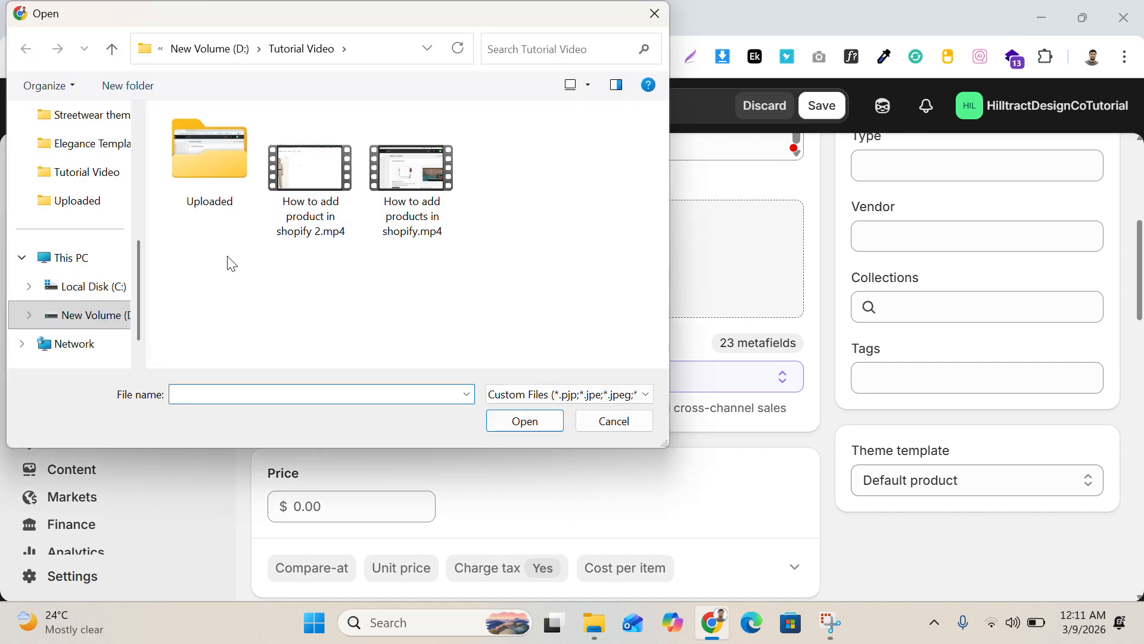
pyautogui.scroll(5, 36, 217)
pyautogui.click(65, 233)
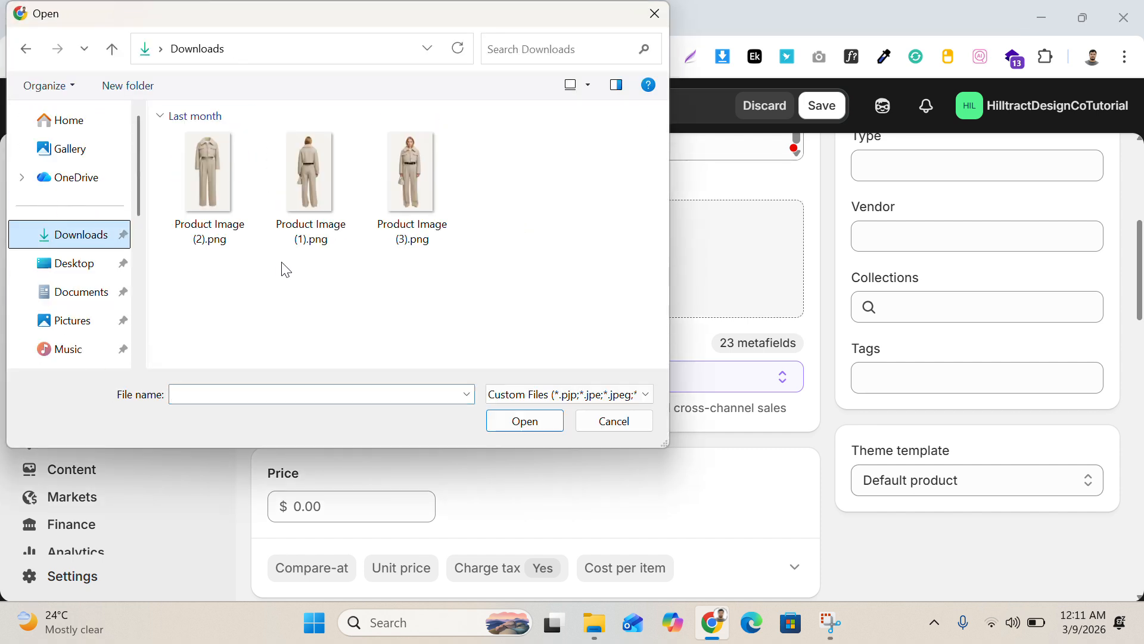
pyautogui.moveTo(504, 306); pyautogui.dragTo(194, 175)
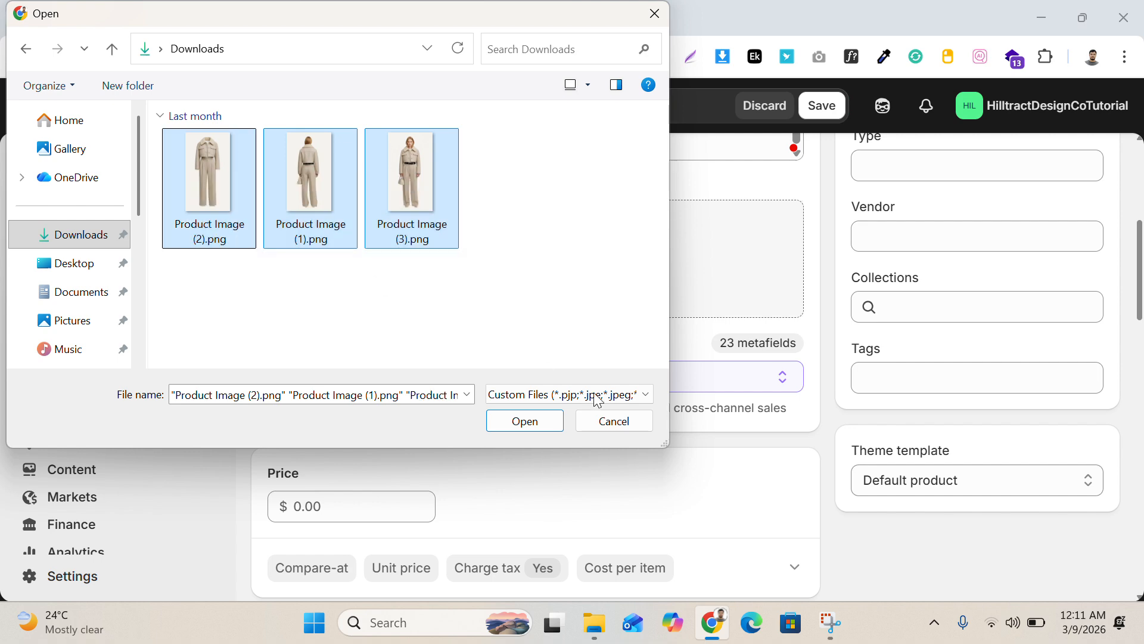
pyautogui.click(524, 421)
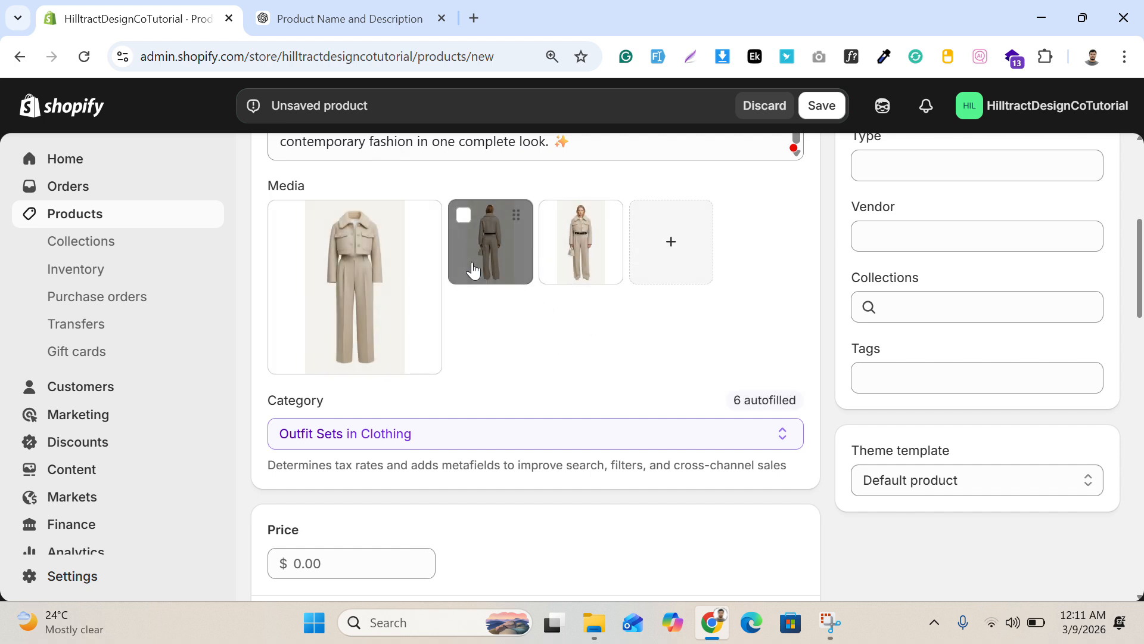
# Step: Reorder the product media so the front view of the model comes first and the back view second
pyautogui.moveTo(587, 237); pyautogui.dragTo(346, 314)
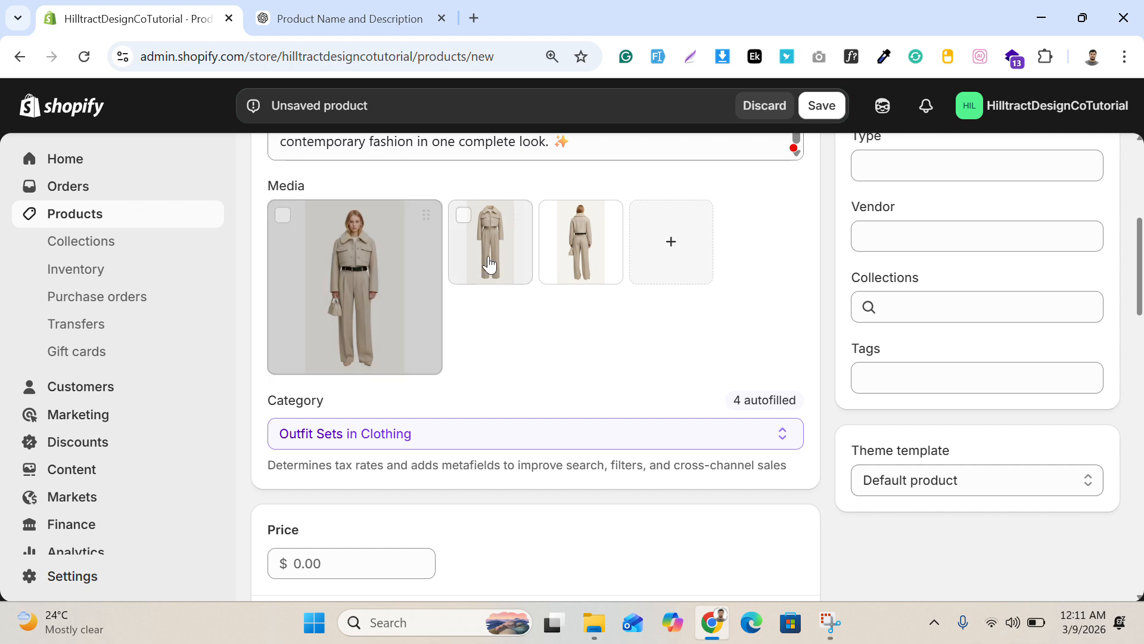
pyautogui.moveTo(571, 231); pyautogui.dragTo(503, 236)
# Step: Check the available Clothing subcategories for the product category
pyautogui.scroll(-1, 541, 369)
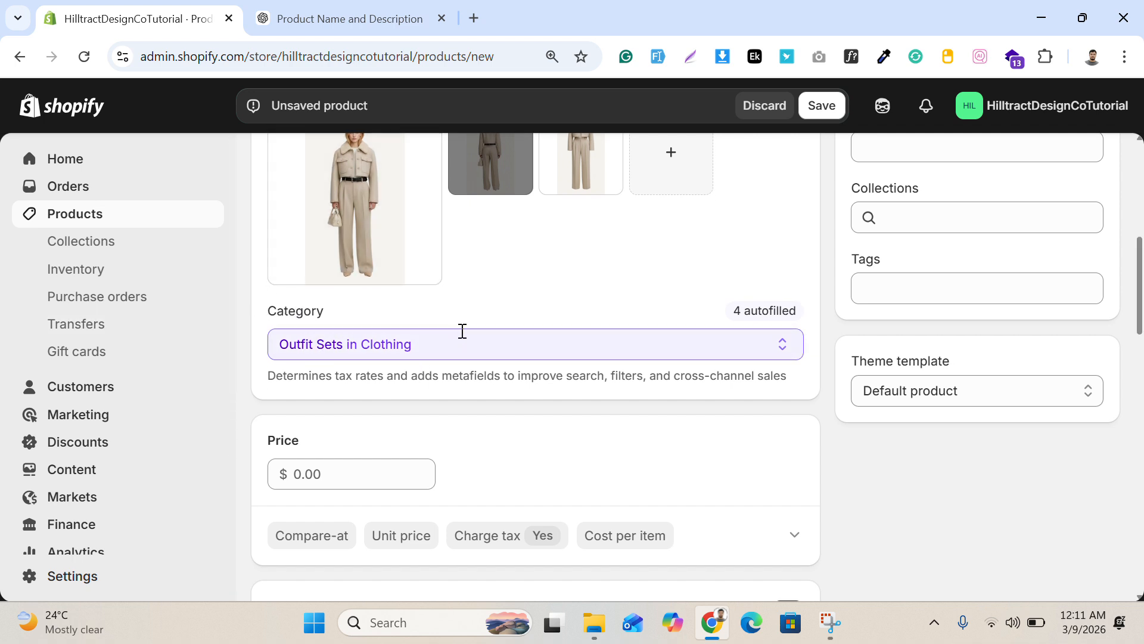
pyautogui.click(498, 351)
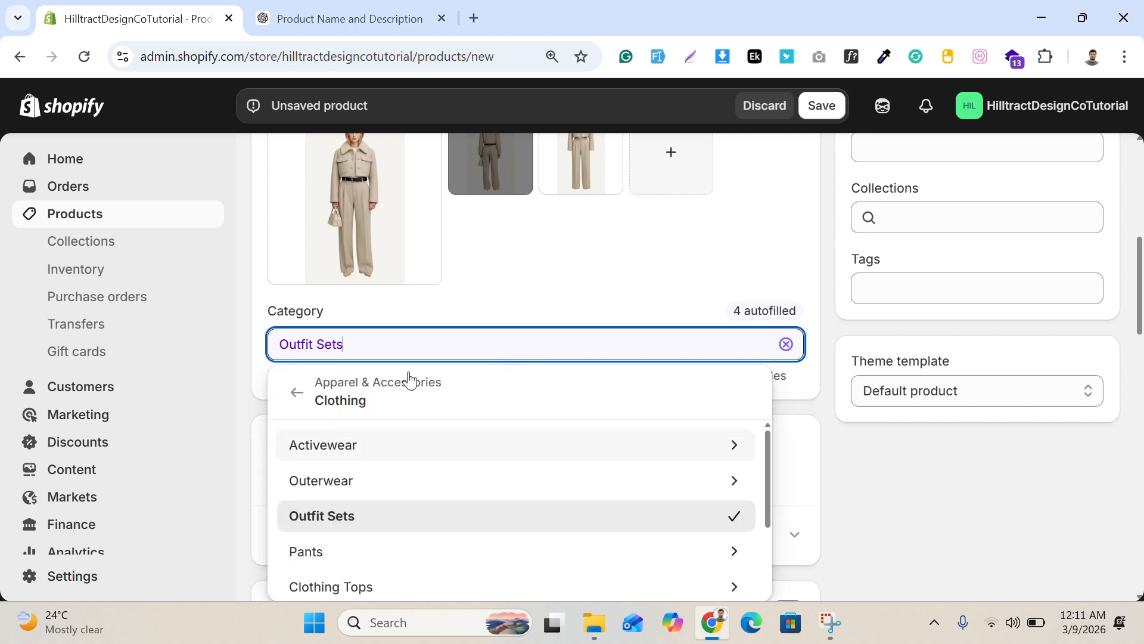
pyautogui.scroll(-1, 414, 479)
pyautogui.scroll(-7, 423, 480)
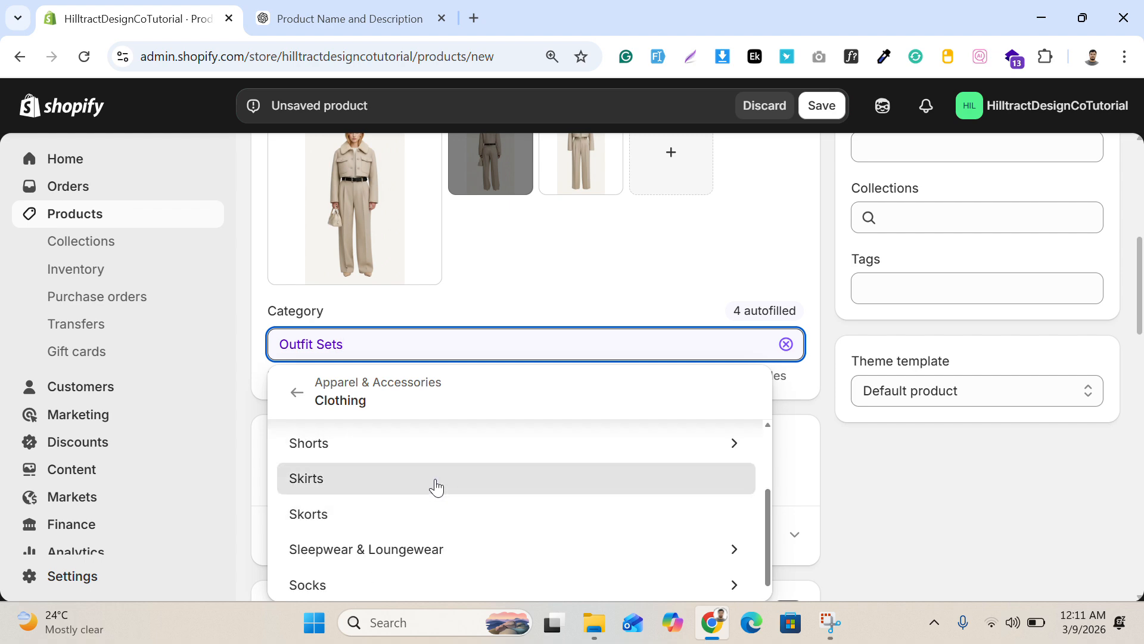
pyautogui.scroll(7, 413, 507)
pyautogui.click(562, 281)
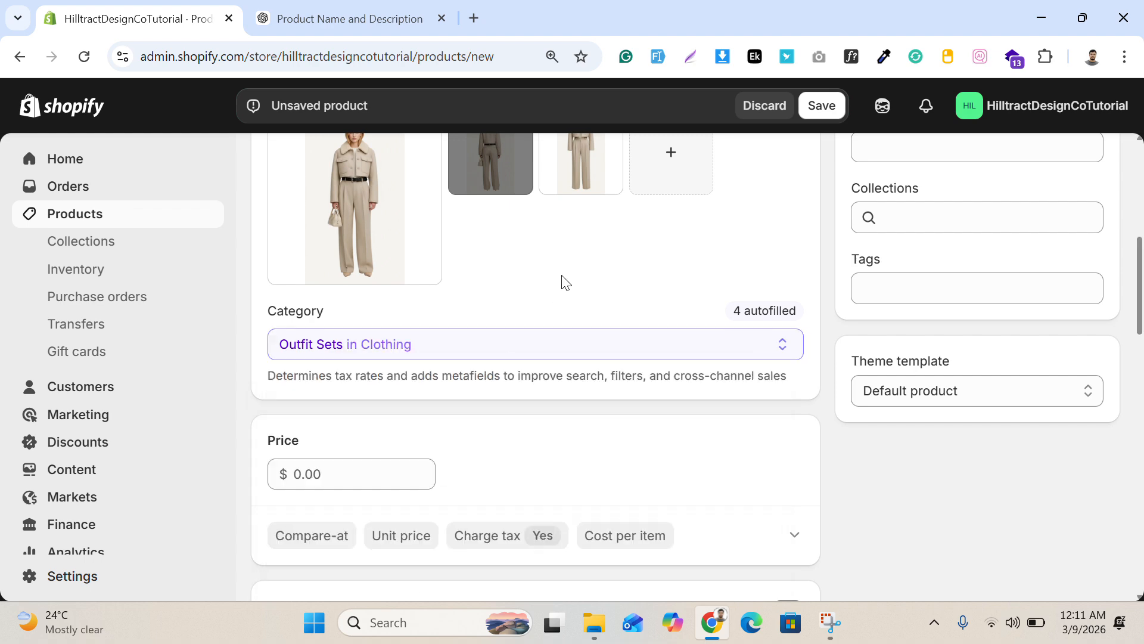
# Step: Set the product's price to $250.00
pyautogui.scroll(1, 485, 270)
pyautogui.scroll(-2, 450, 286)
pyautogui.scroll(-1, 451, 289)
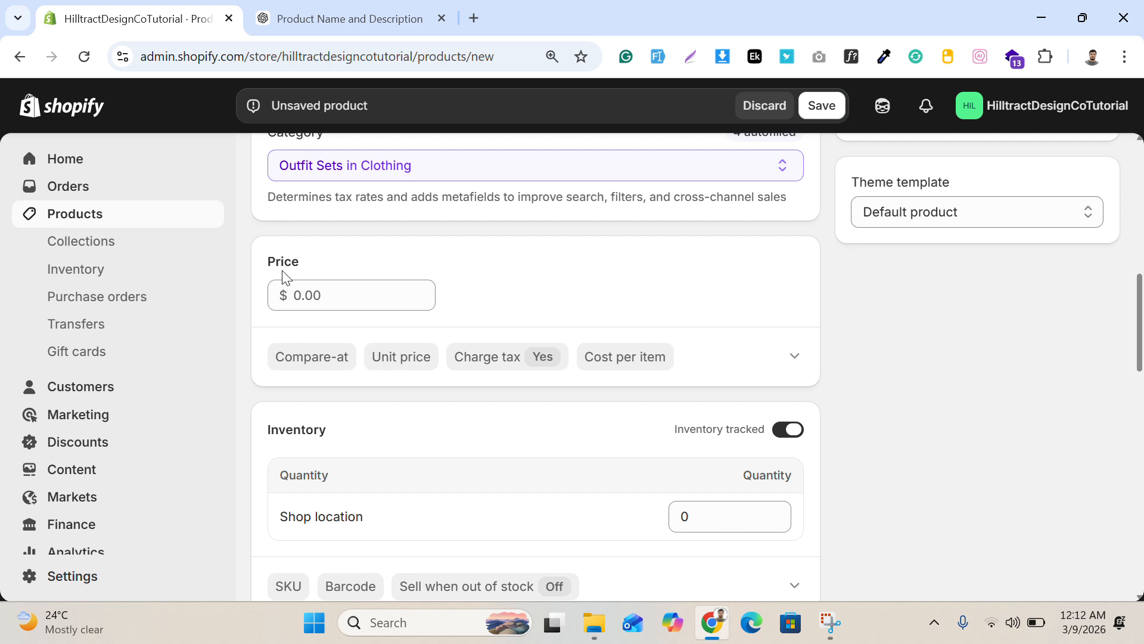
pyautogui.click(329, 292)
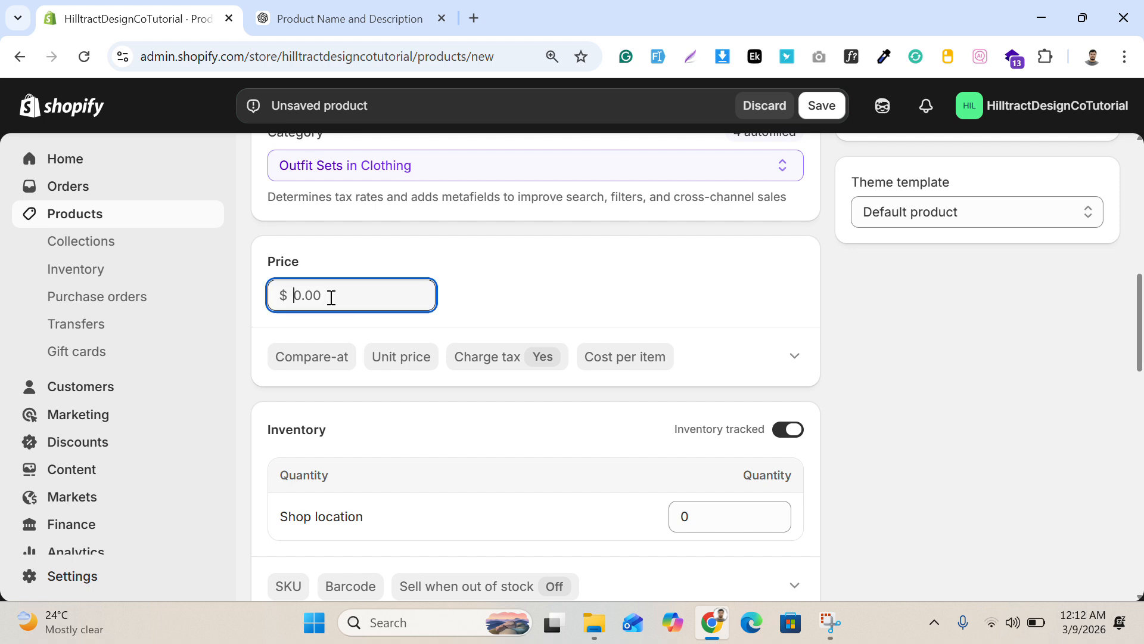
pyautogui.write('250.00')
# Step: Set the product's compare-at price to $300.00
pyautogui.scroll(-1, 345, 311)
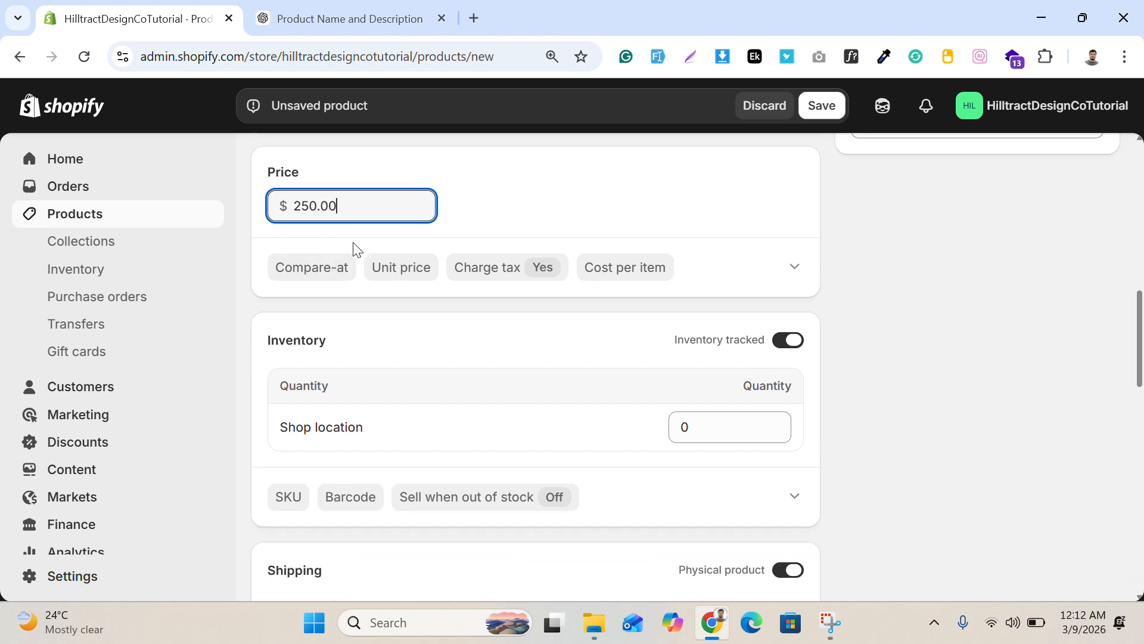
pyautogui.click(312, 269)
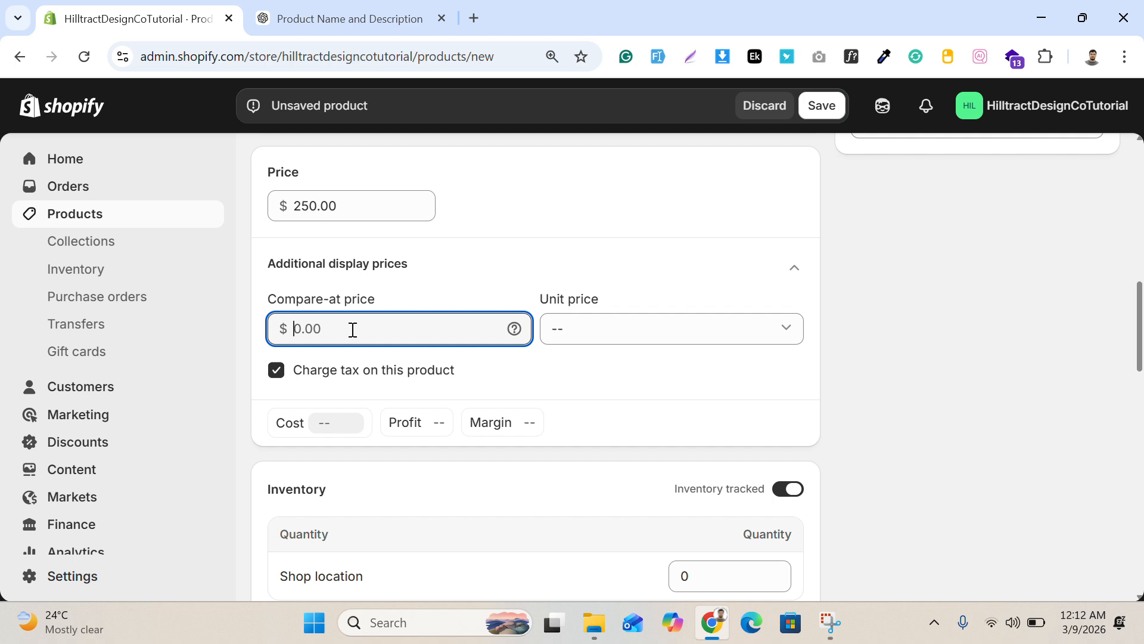
pyautogui.write('300.00')
pyautogui.click(398, 259)
pyautogui.scroll(2, 417, 301)
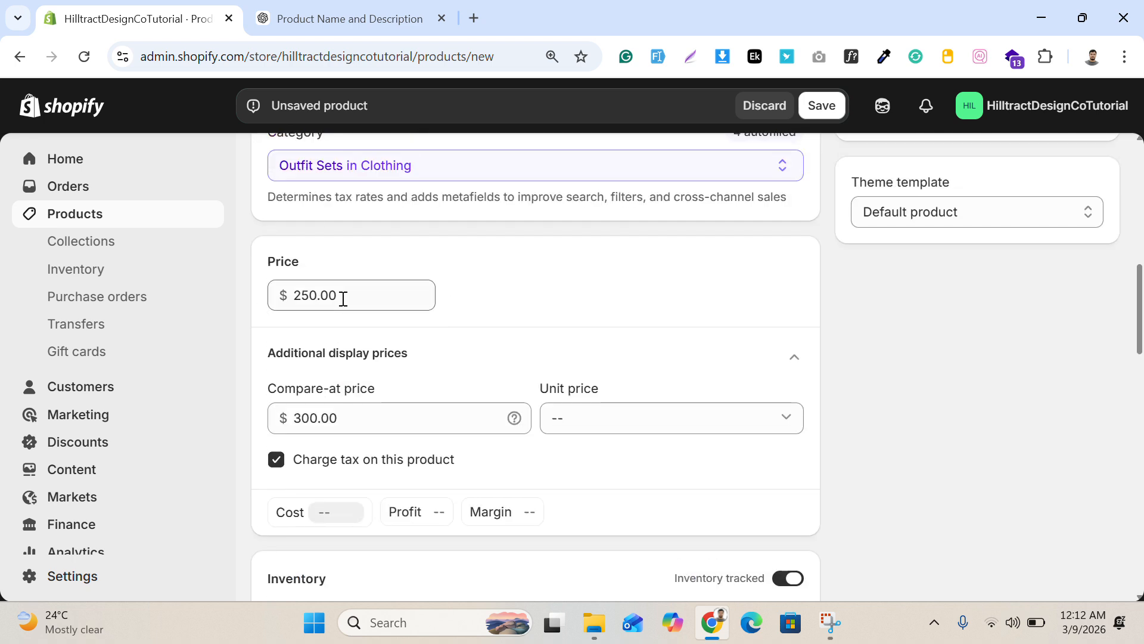
pyautogui.doubleClick(344, 299)
pyautogui.click(422, 329)
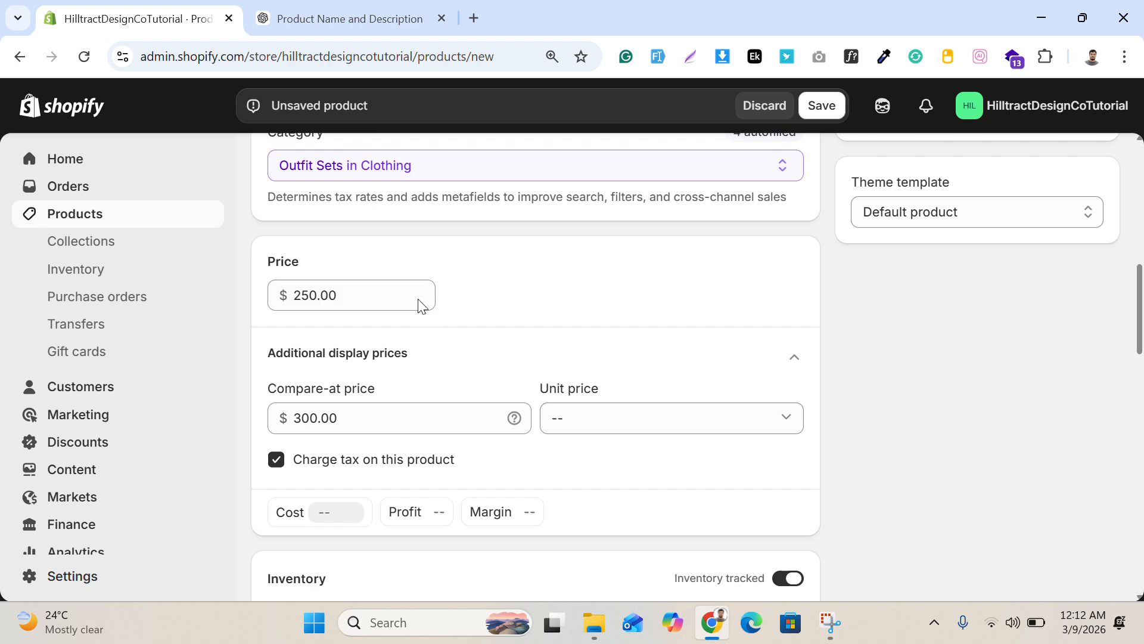
pyautogui.scroll(-1, 375, 293)
pyautogui.scroll(-1, 417, 295)
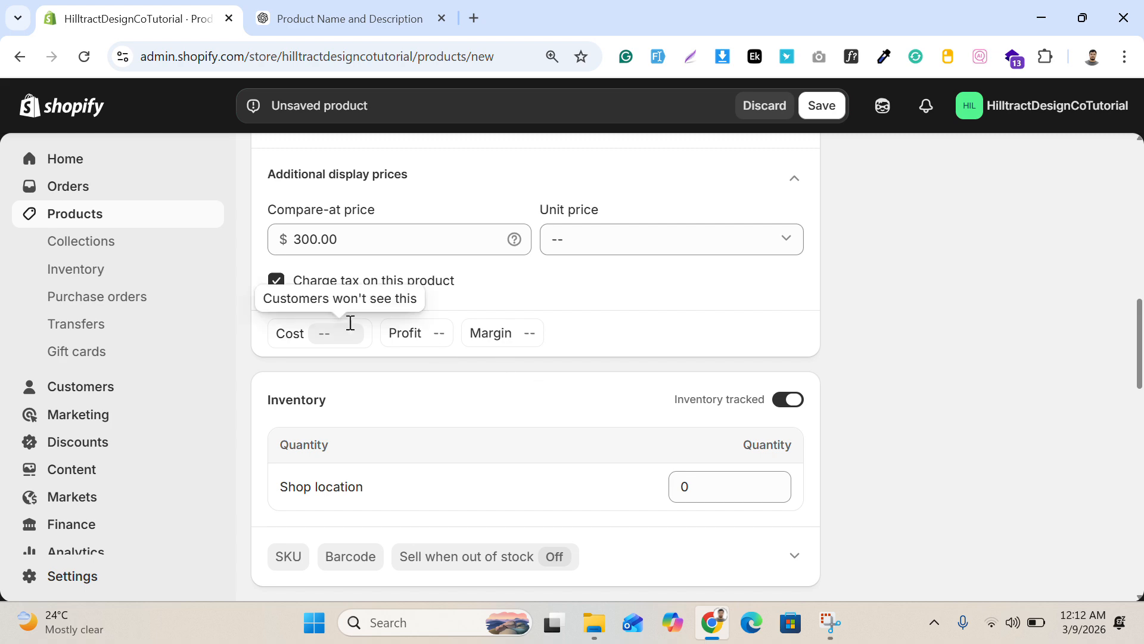
pyautogui.scroll(-3, 417, 328)
pyautogui.scroll(3, 418, 321)
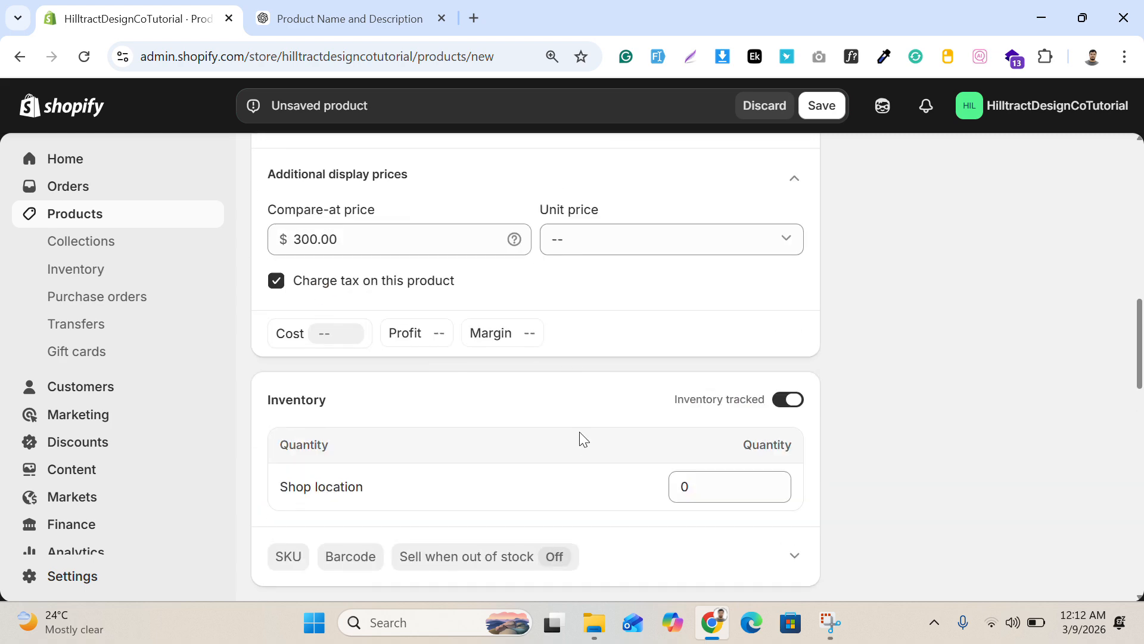
pyautogui.scroll(-2, 727, 381)
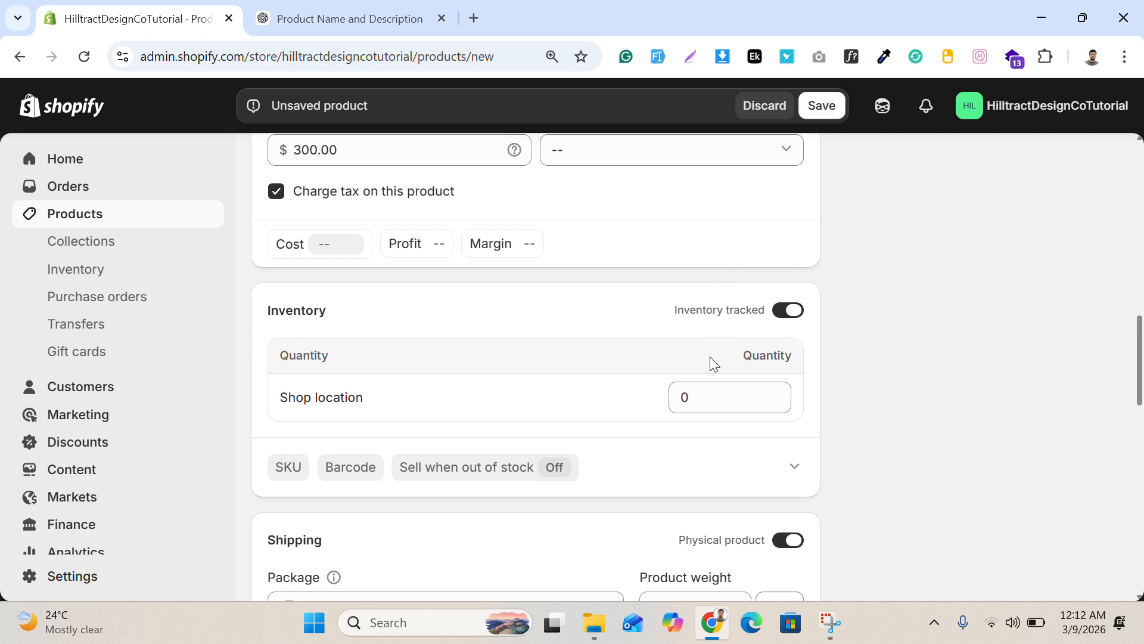
# Step: Set the product's inventory quantity at Shop location to 19
pyautogui.click(329, 242)
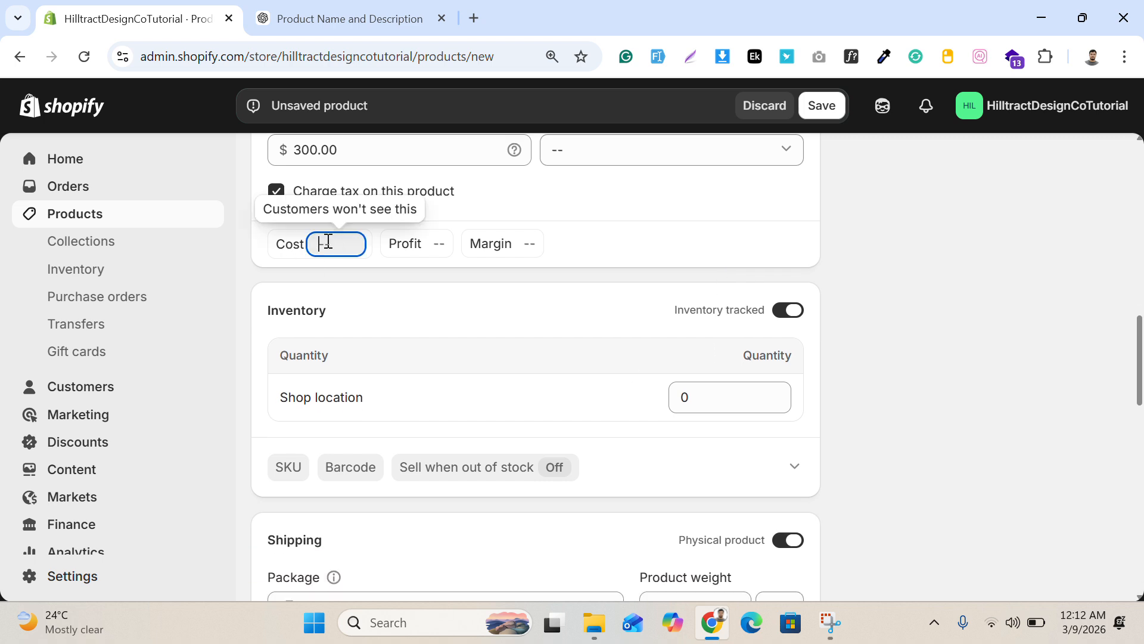
pyautogui.click(467, 294)
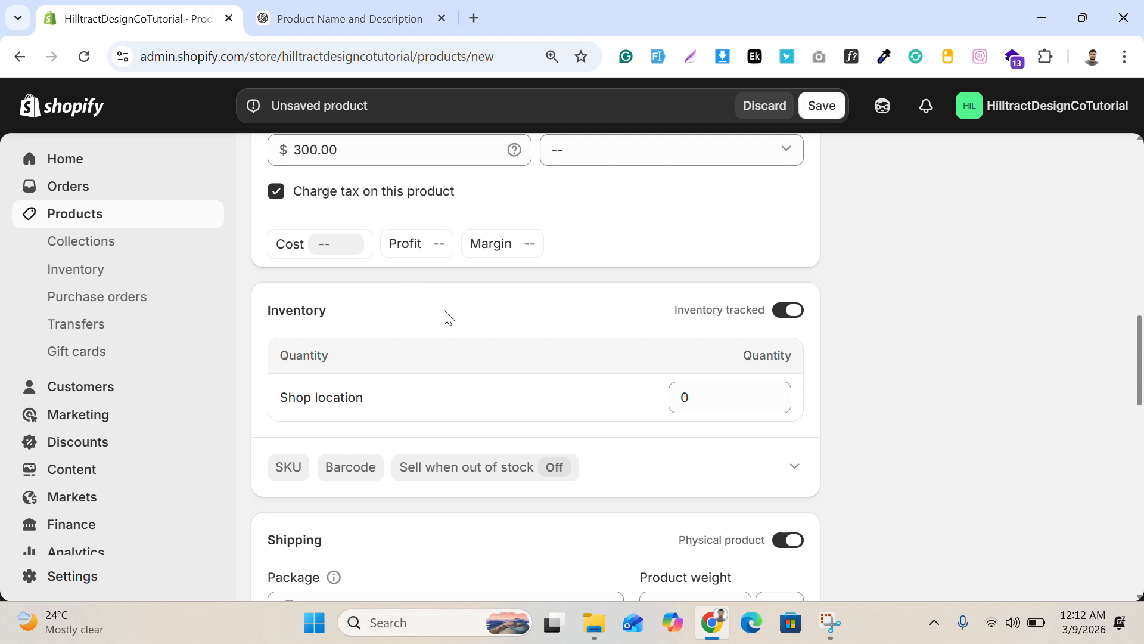
pyautogui.scroll(-1, 412, 317)
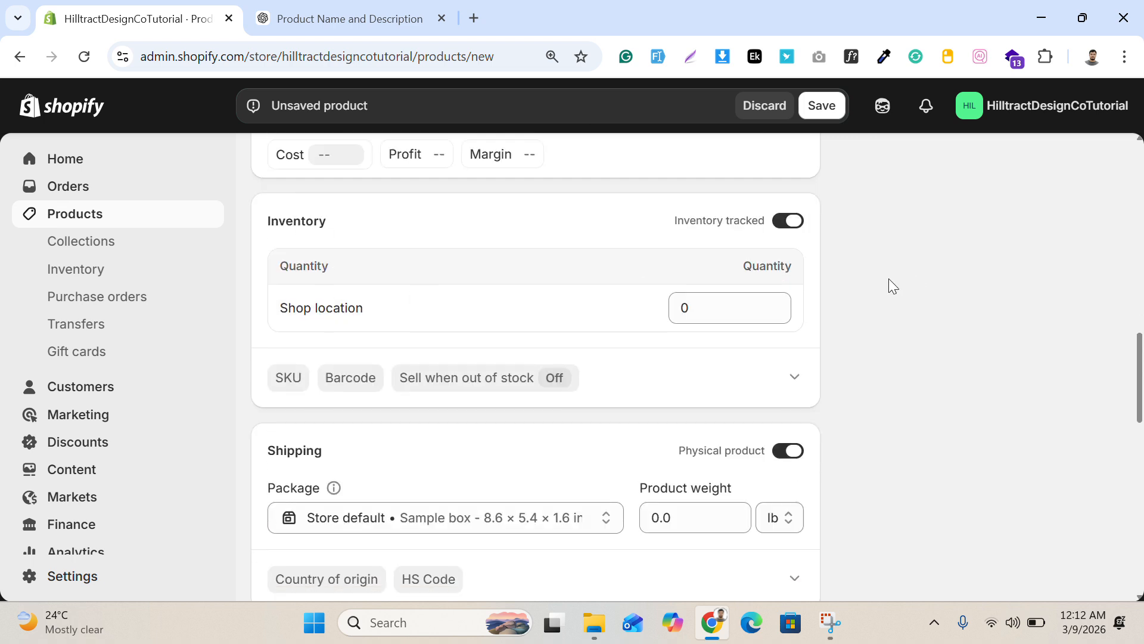
pyautogui.click(703, 308)
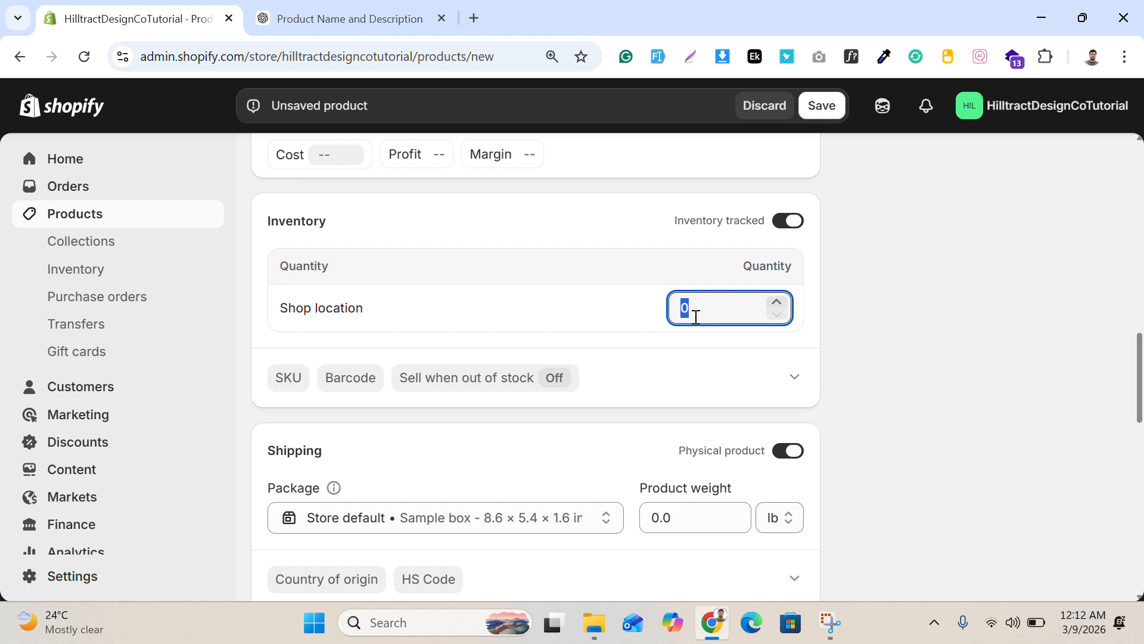
pyautogui.write('19')
pyautogui.click(968, 363)
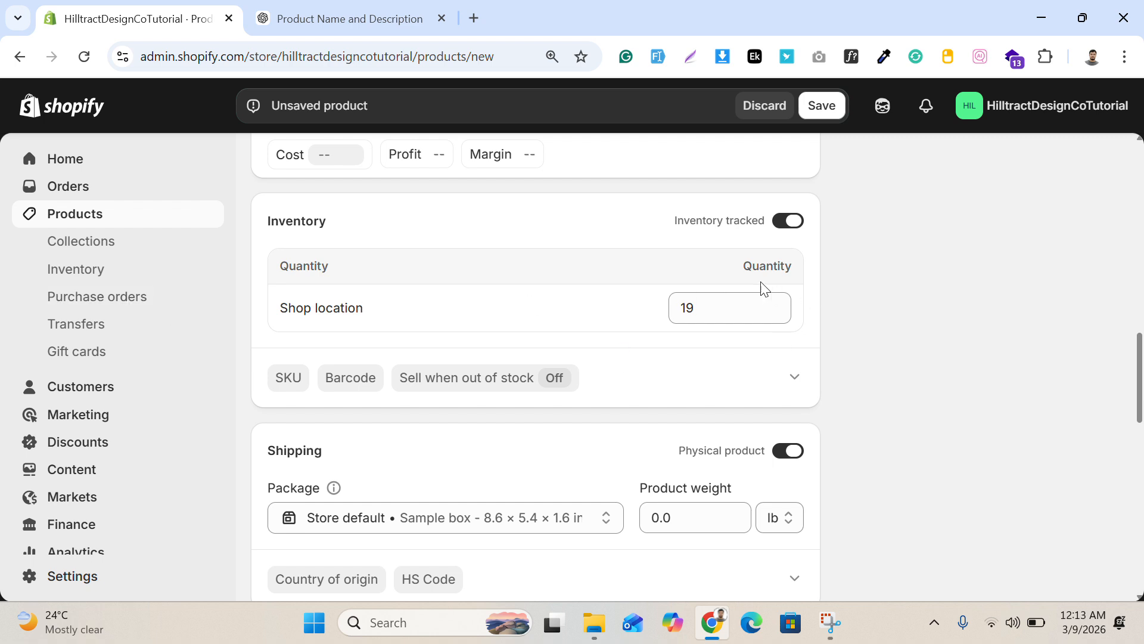
# Step: Check the available shipping package options for the product
pyautogui.scroll(-1, 686, 301)
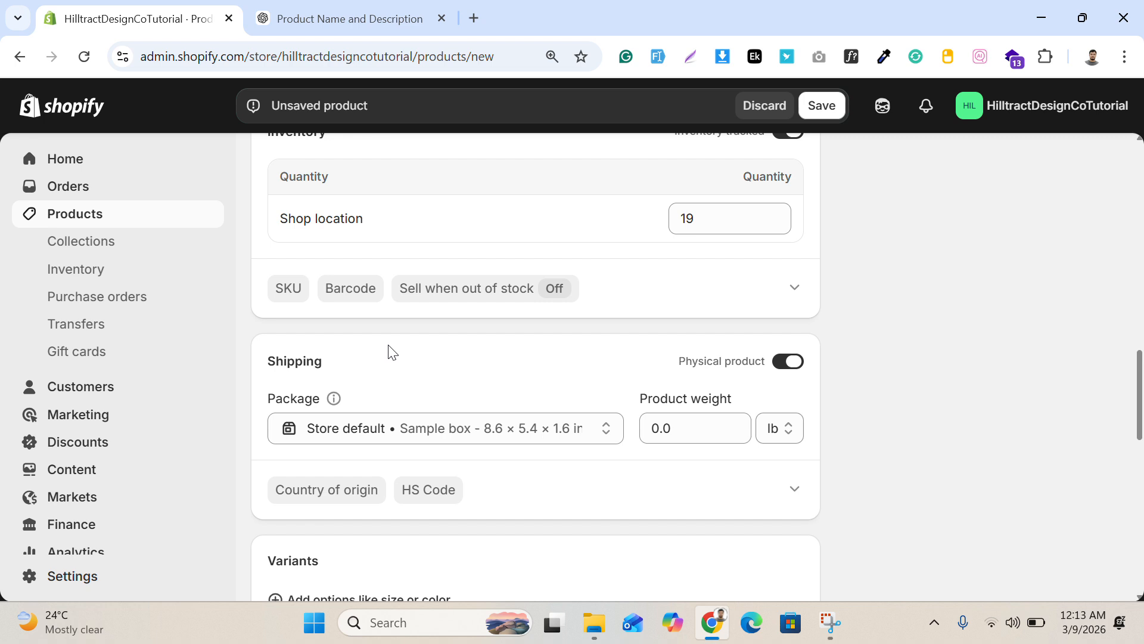
pyautogui.scroll(-1, 405, 334)
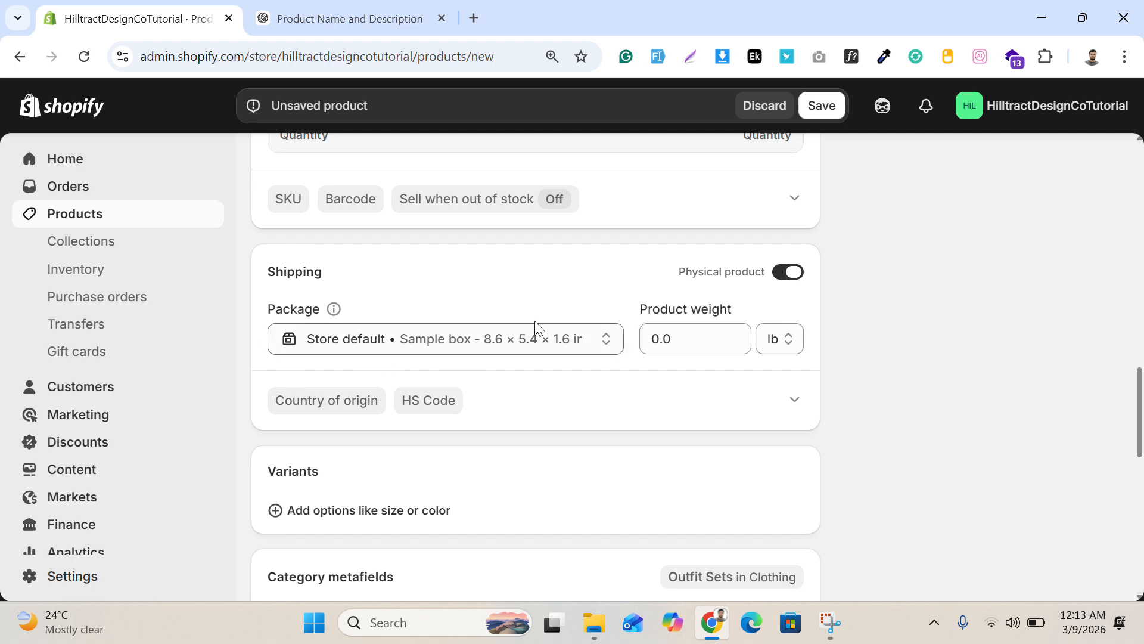
pyautogui.click(477, 337)
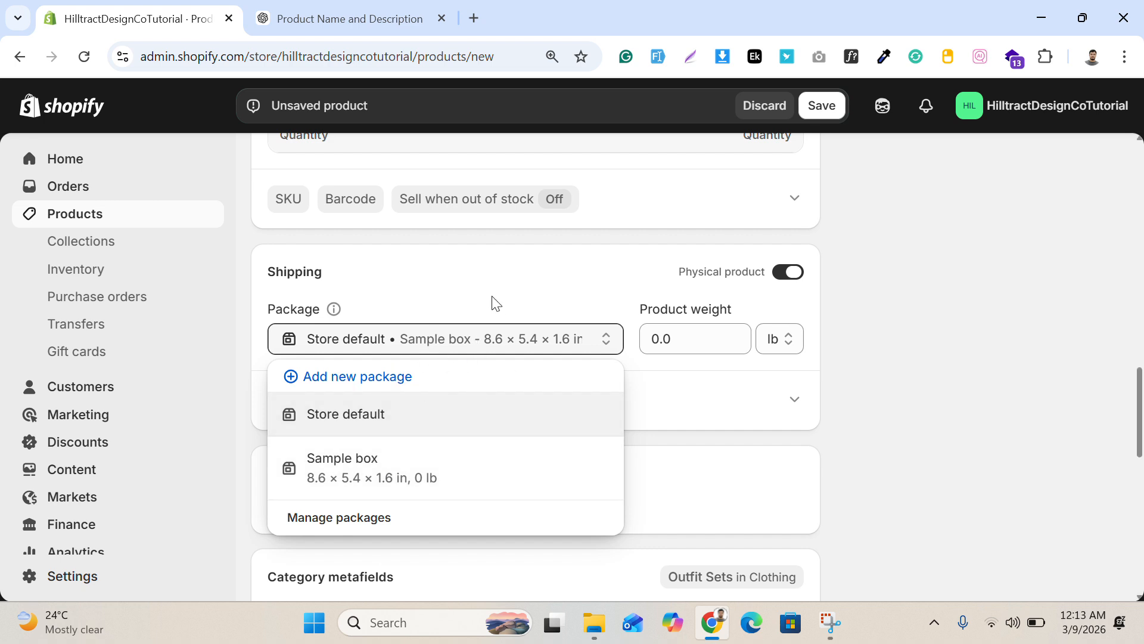
pyautogui.click(475, 281)
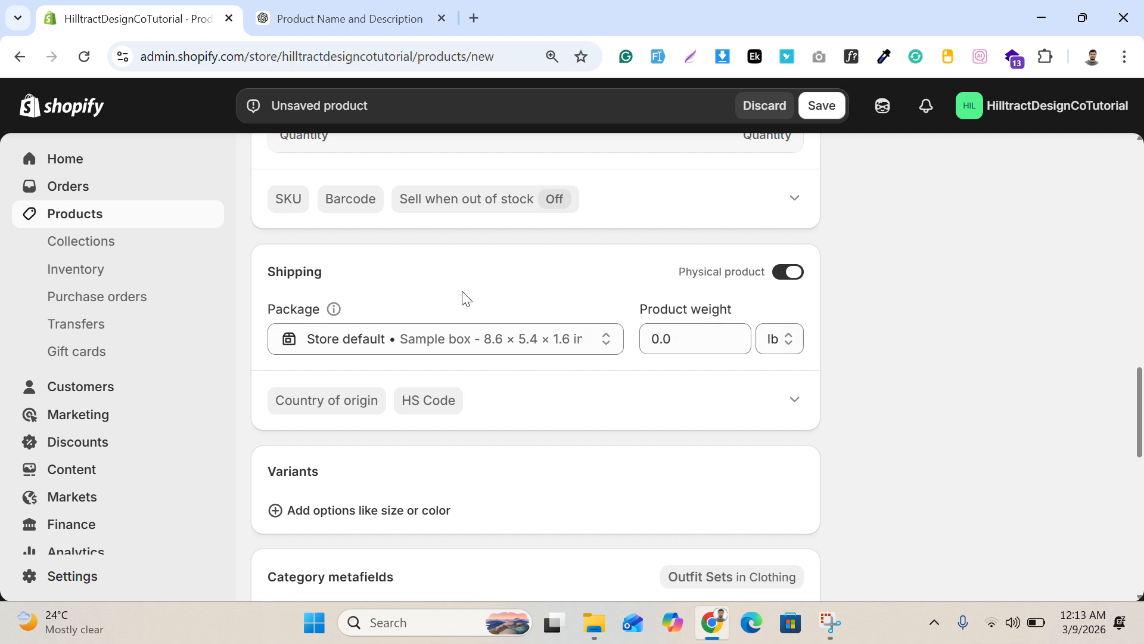
# Step: Add Color as a variant option for the product, using the Beige value
pyautogui.scroll(-2, 663, 472)
pyautogui.scroll(-1, 420, 354)
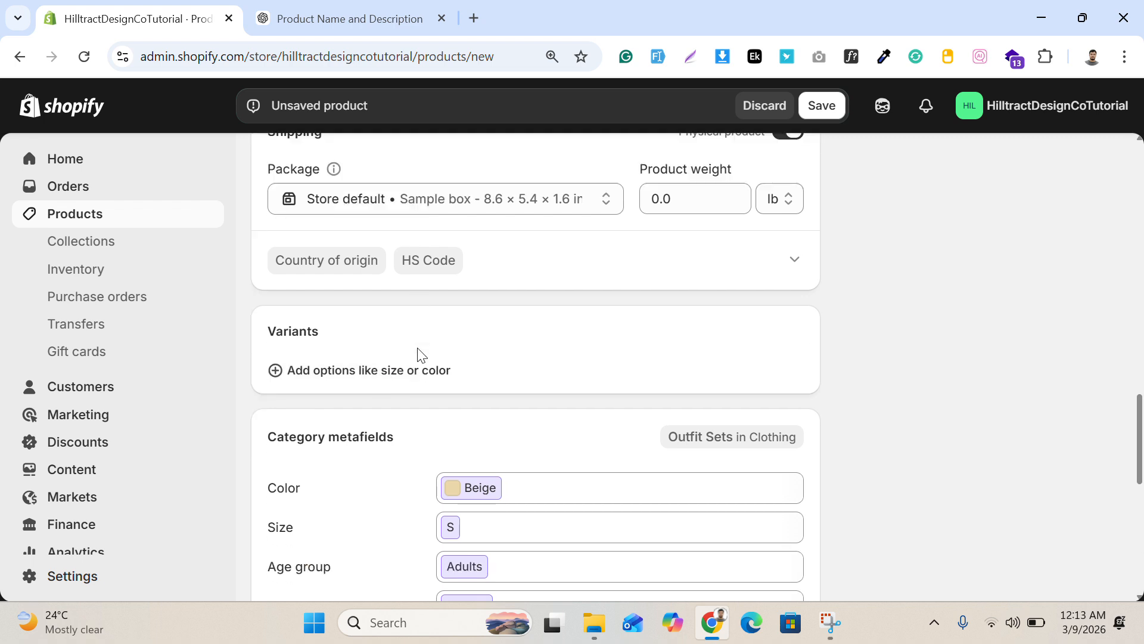
pyautogui.scroll(-1, 421, 354)
pyautogui.scroll(-2, 409, 316)
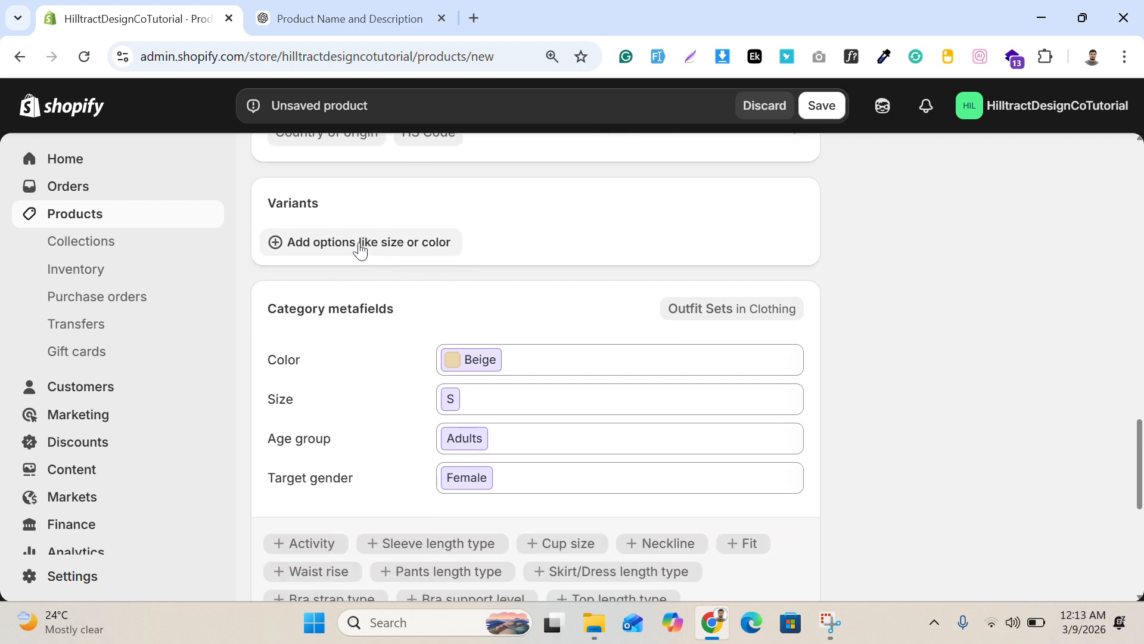
pyautogui.click(322, 244)
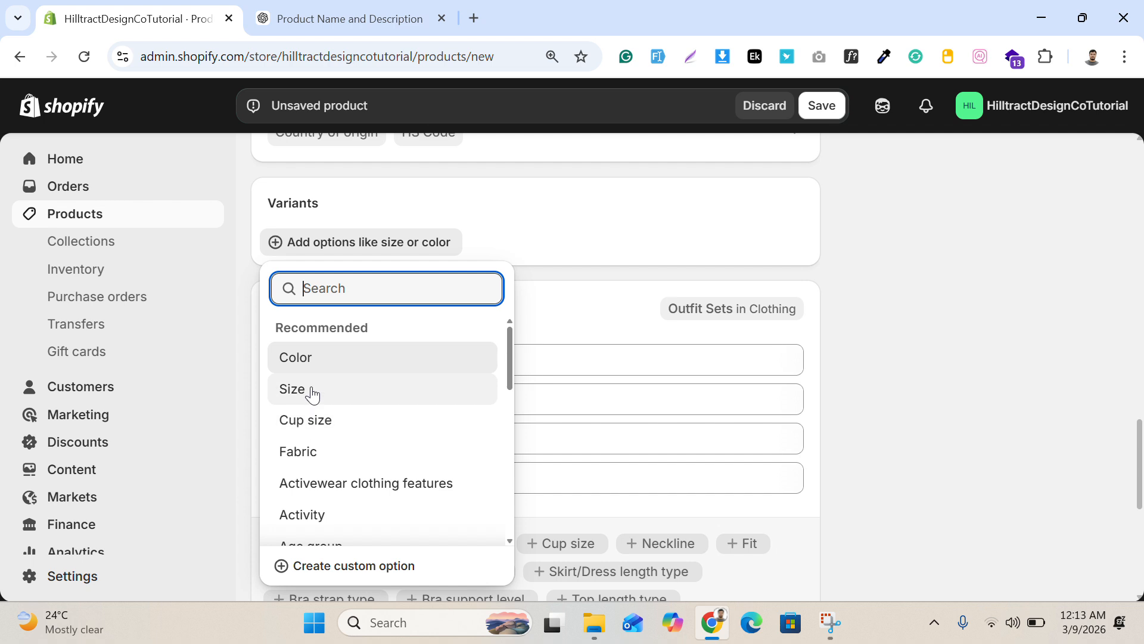
pyautogui.scroll(-3, 313, 382)
pyautogui.scroll(-4, 316, 375)
pyautogui.scroll(7, 339, 416)
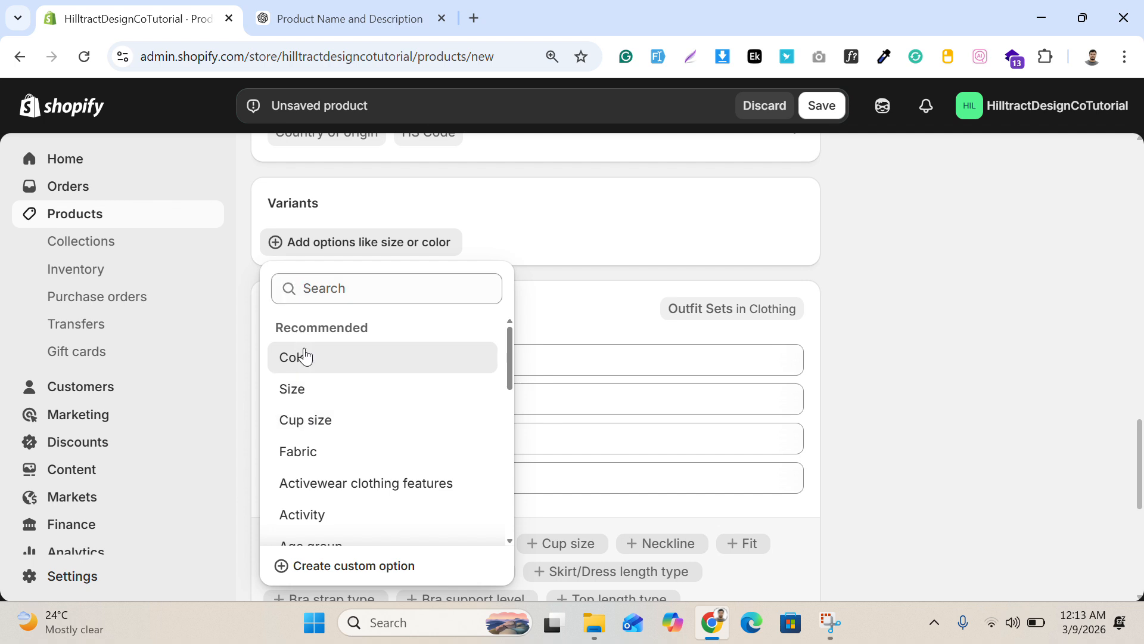
pyautogui.click(320, 372)
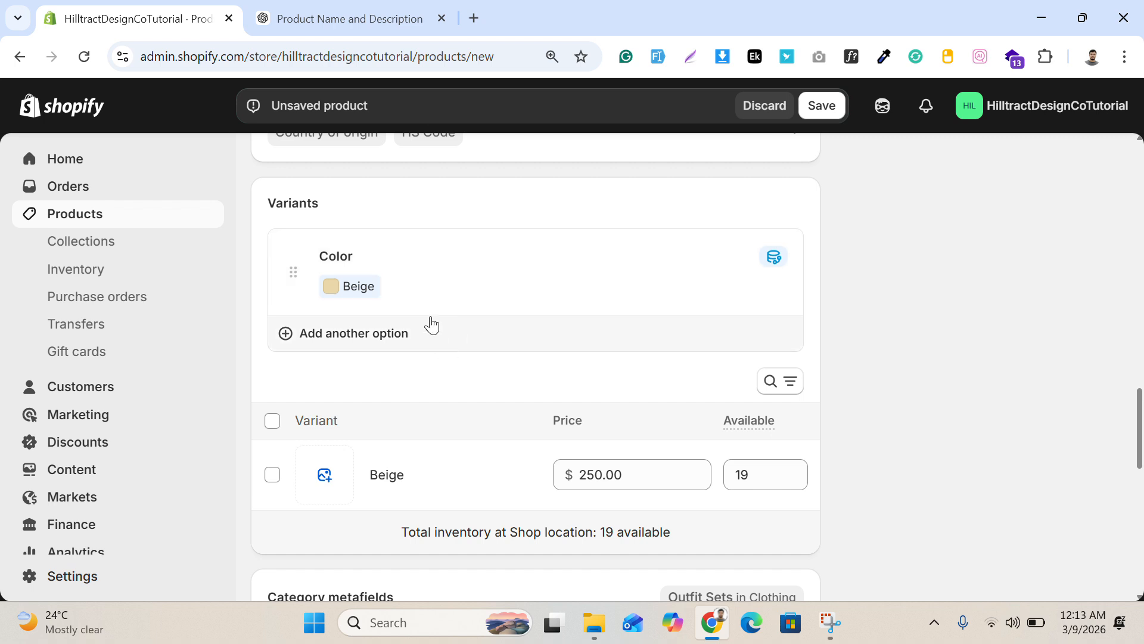
# Step: Add Size as a second variant option and include the sizes L, M, XL and 2XL alongside S
pyautogui.click(329, 343)
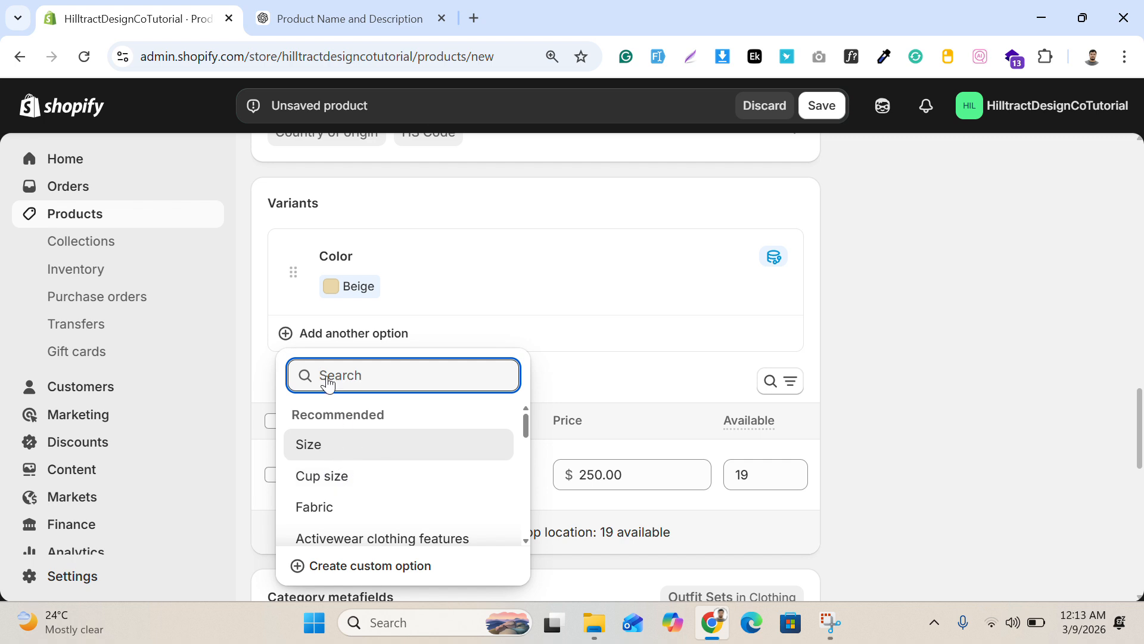
pyautogui.click(309, 444)
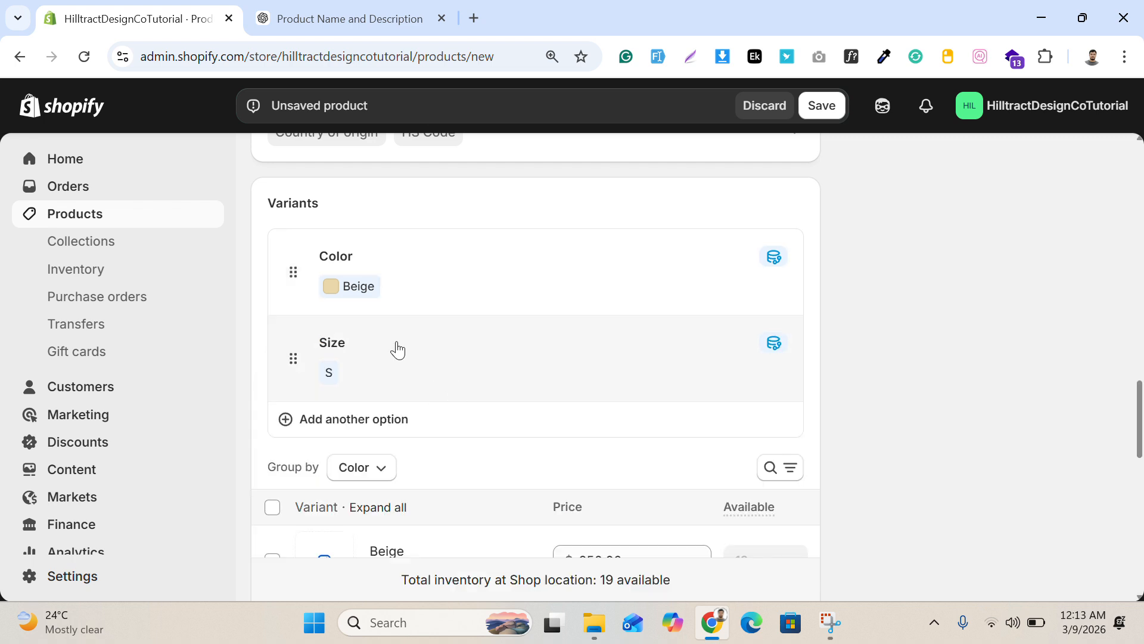
pyautogui.click(355, 373)
pyautogui.scroll(-2, 375, 306)
pyautogui.click(362, 350)
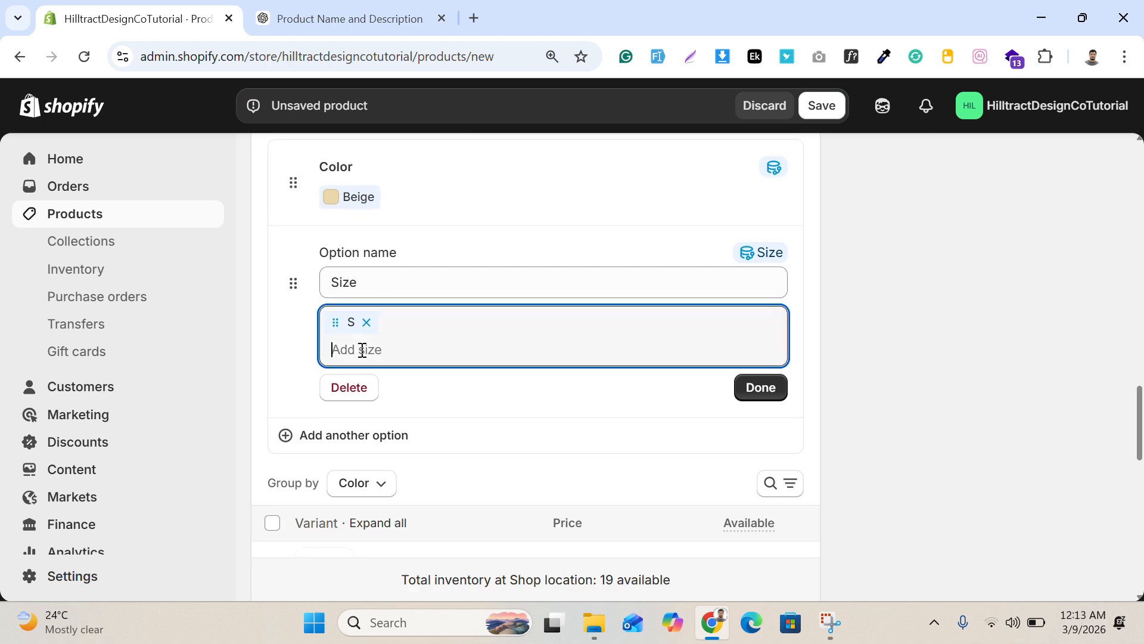
pyautogui.click(339, 482)
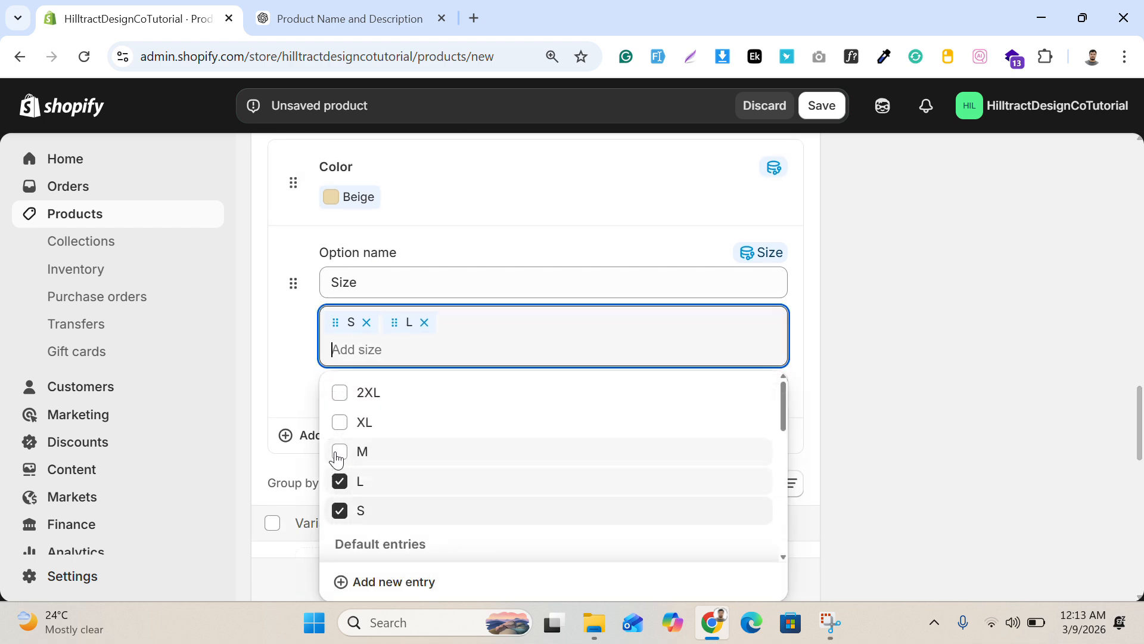
pyautogui.click(340, 452)
pyautogui.click(339, 422)
pyautogui.click(339, 392)
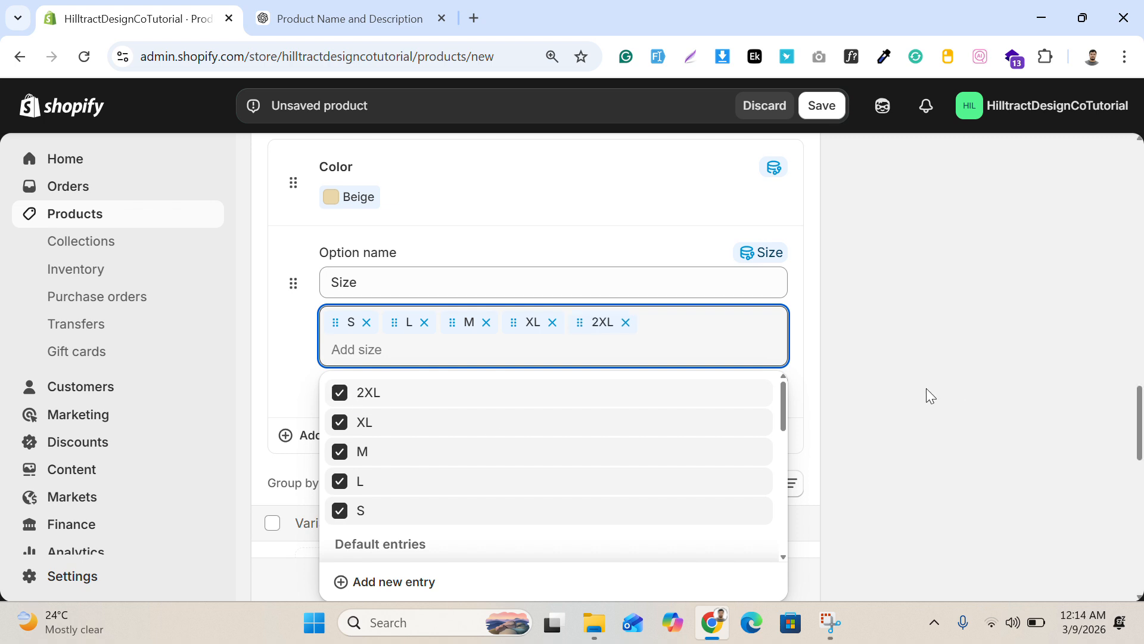
pyautogui.click(906, 390)
pyautogui.click(772, 390)
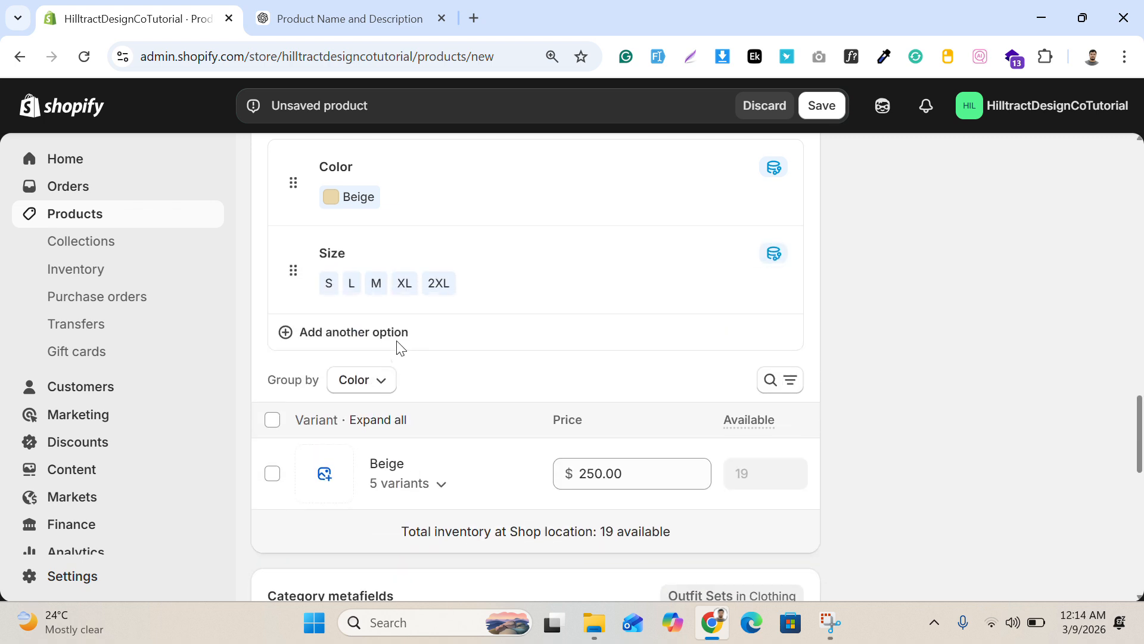
# Step: Expand the Beige variant group to list the price and available quantity of each size
pyautogui.scroll(-3, 396, 345)
pyautogui.click(411, 293)
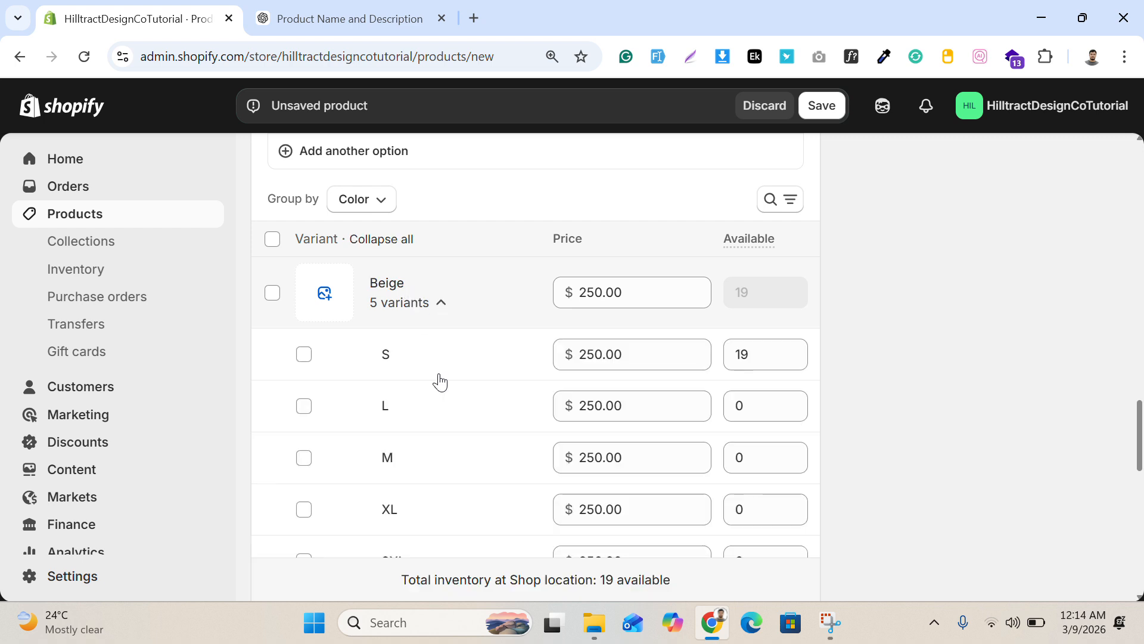
pyautogui.scroll(-2, 655, 345)
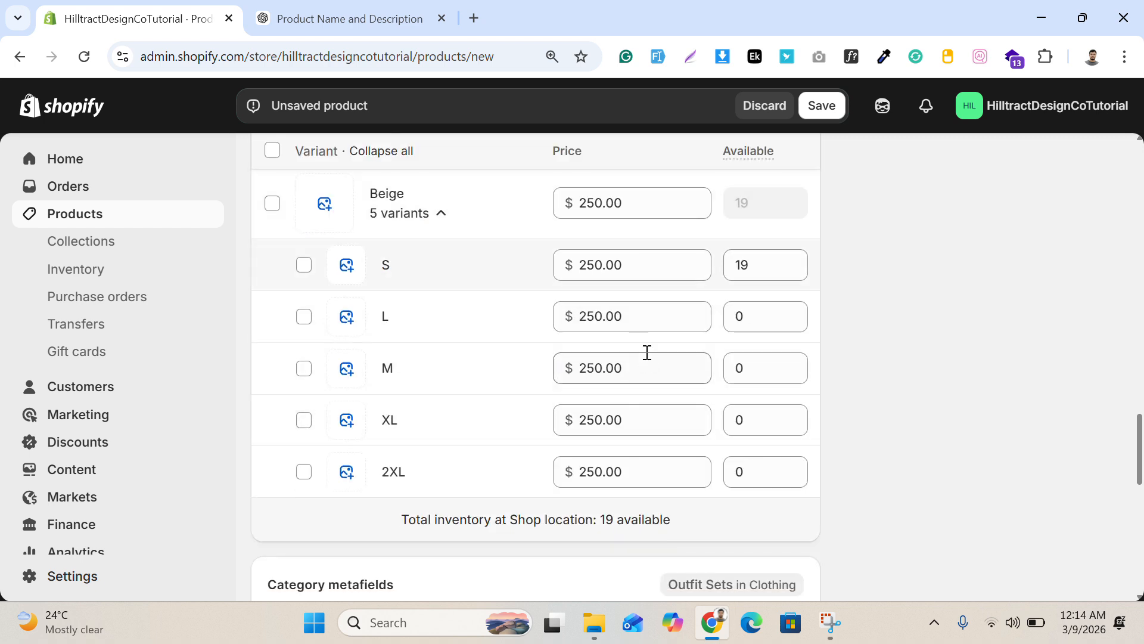
pyautogui.scroll(1, 646, 353)
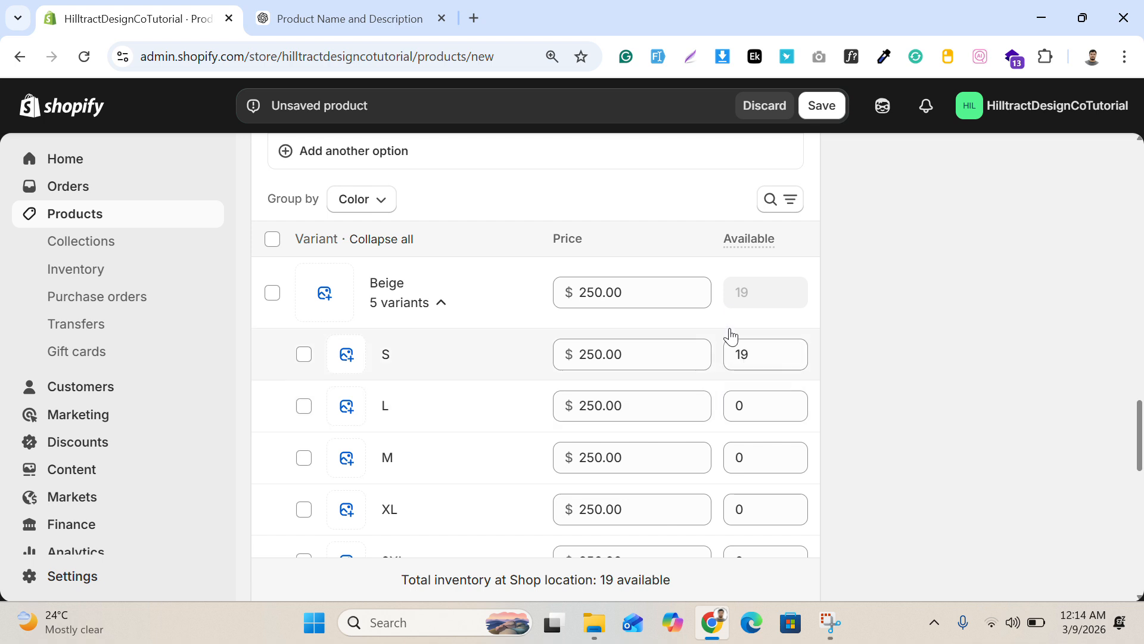
pyautogui.scroll(-1, 735, 370)
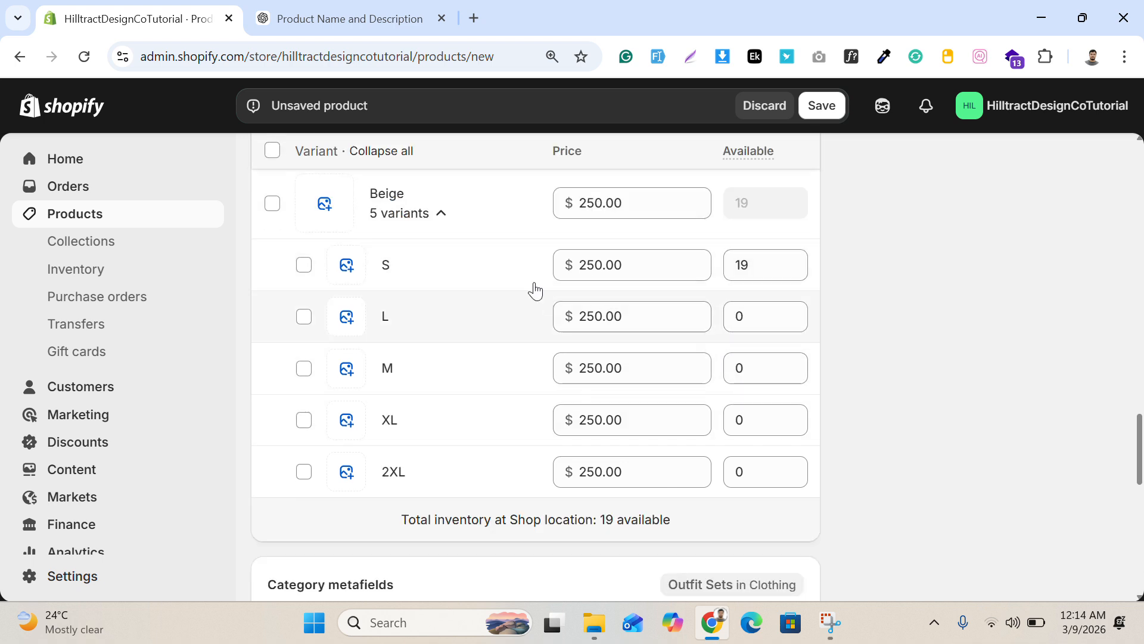
pyautogui.click(606, 264)
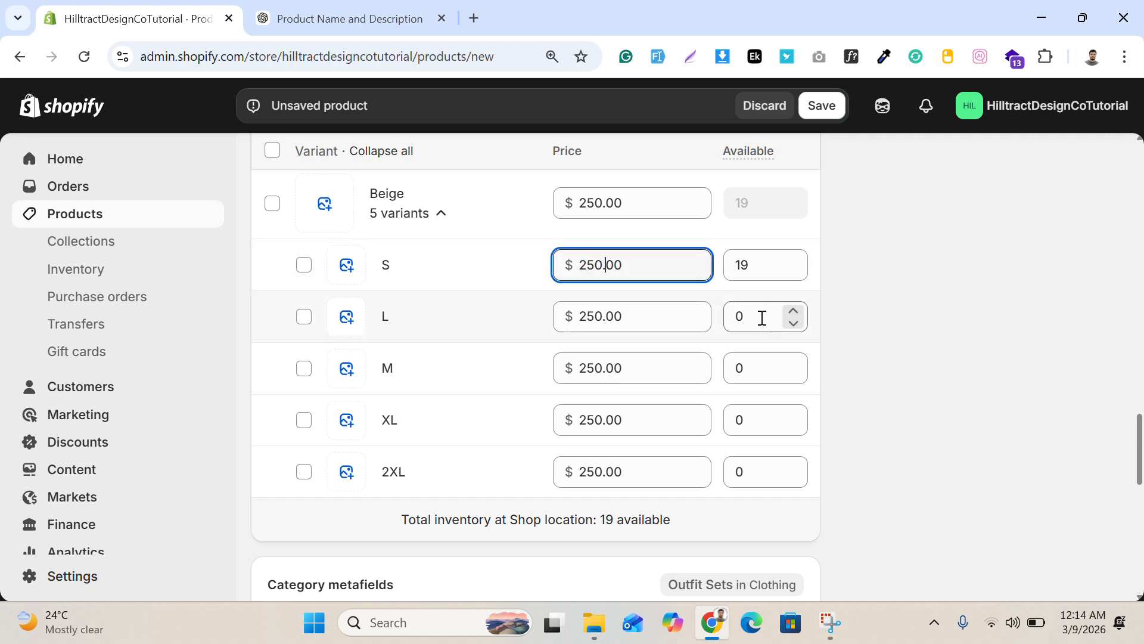
# Step: Set the available quantity to 15 for each of the L, M, XL and 2XL variants
pyautogui.click(762, 317)
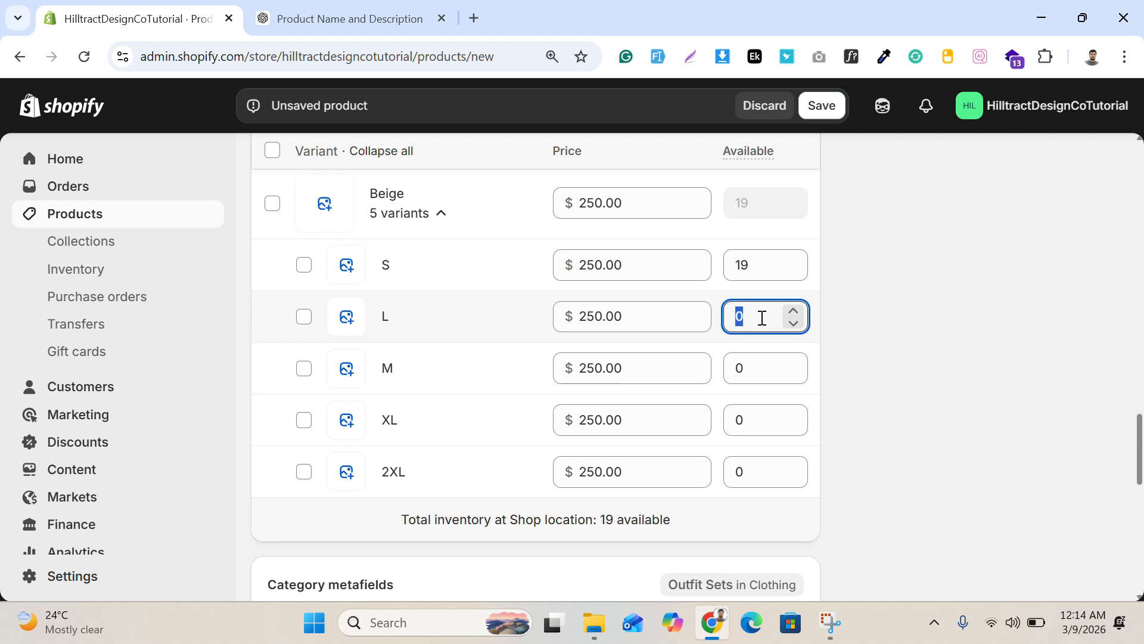
pyautogui.write('15')
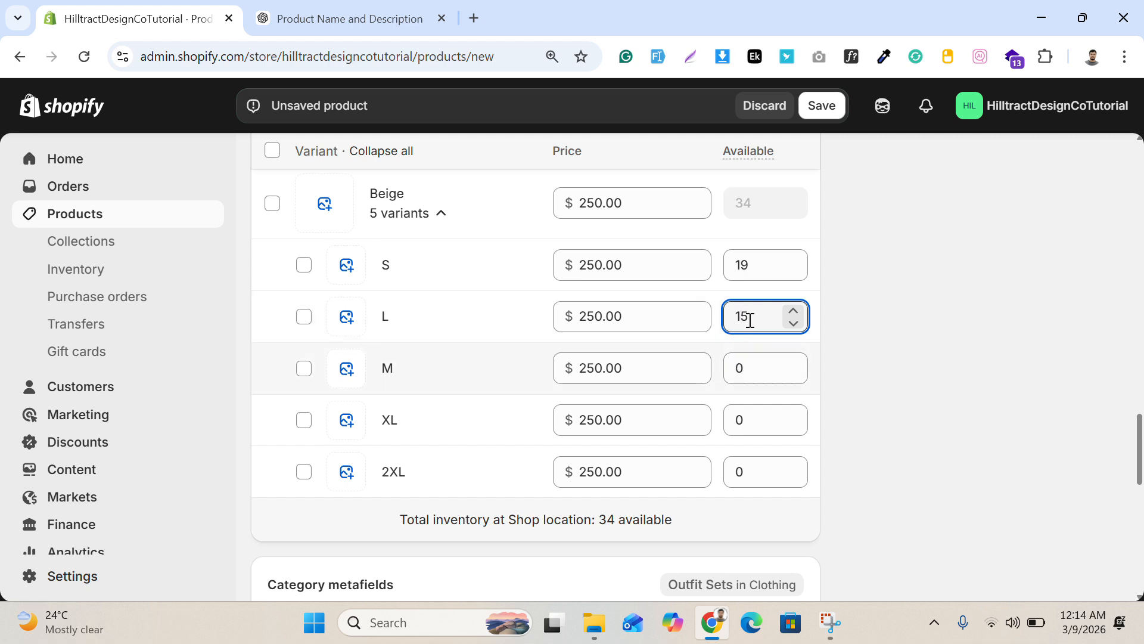
pyautogui.press('Tab')
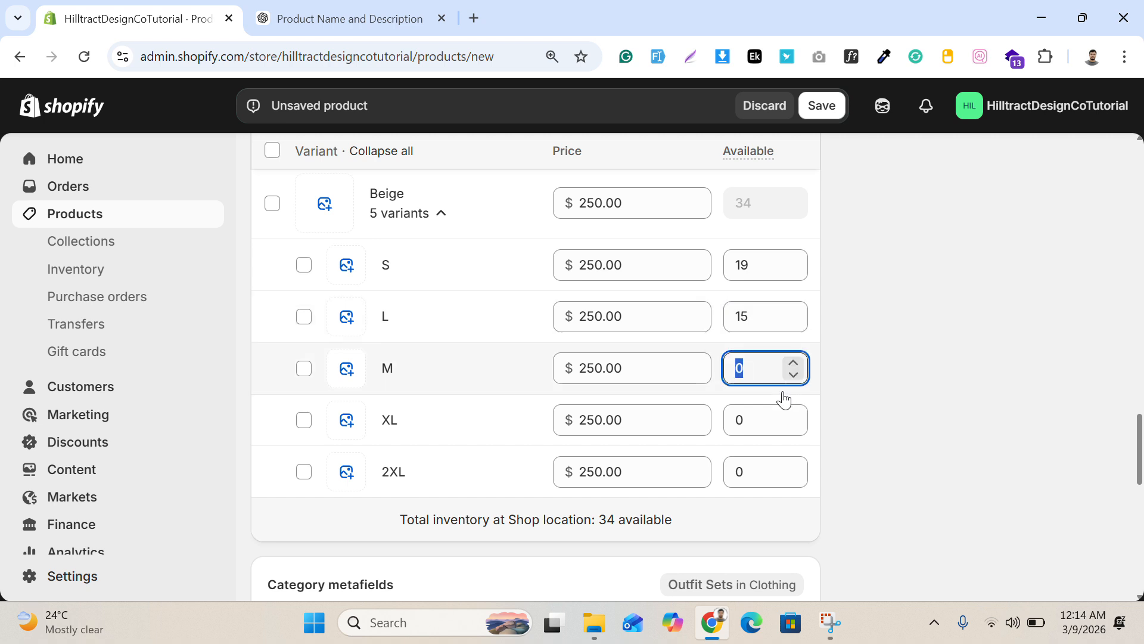
pyautogui.write('15')
pyautogui.press('Tab')
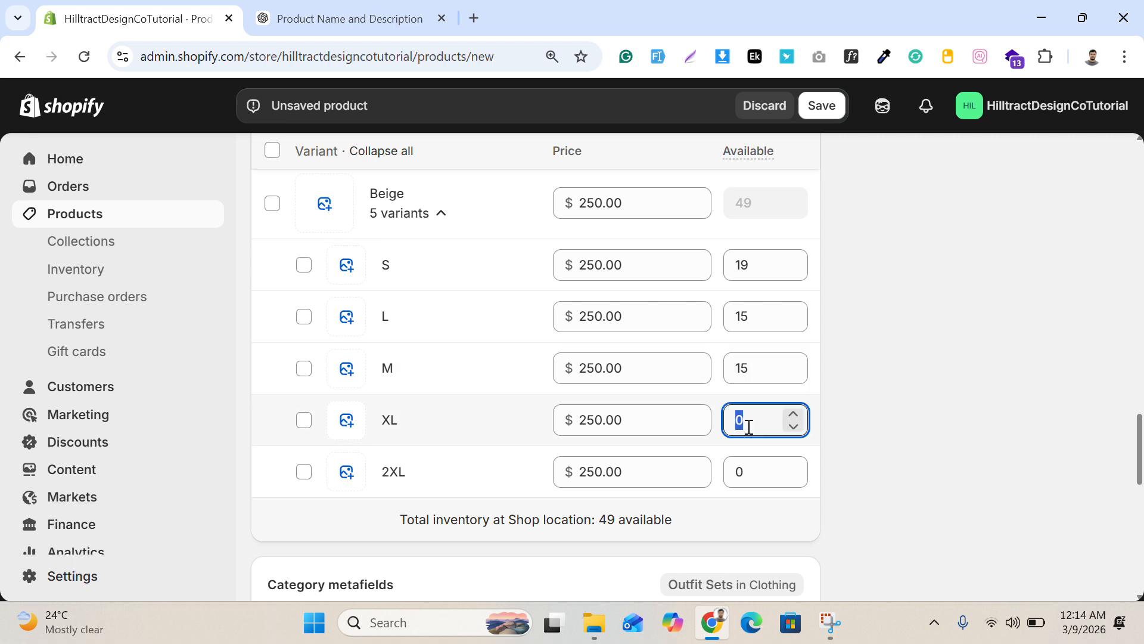
pyautogui.write('15')
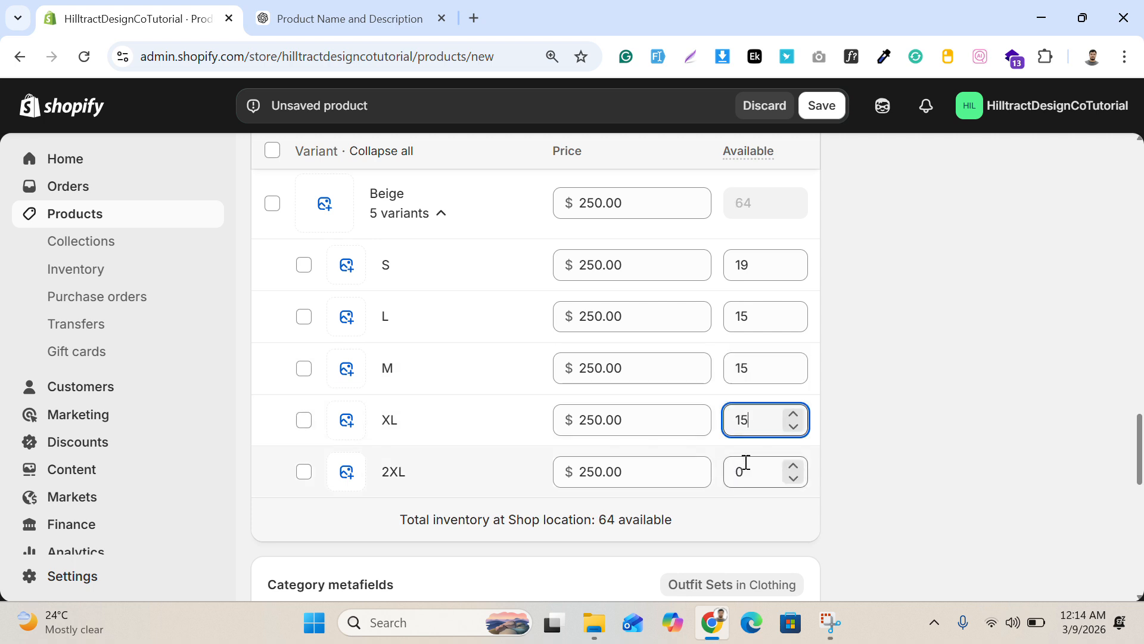
pyautogui.click(733, 471)
pyautogui.write('15')
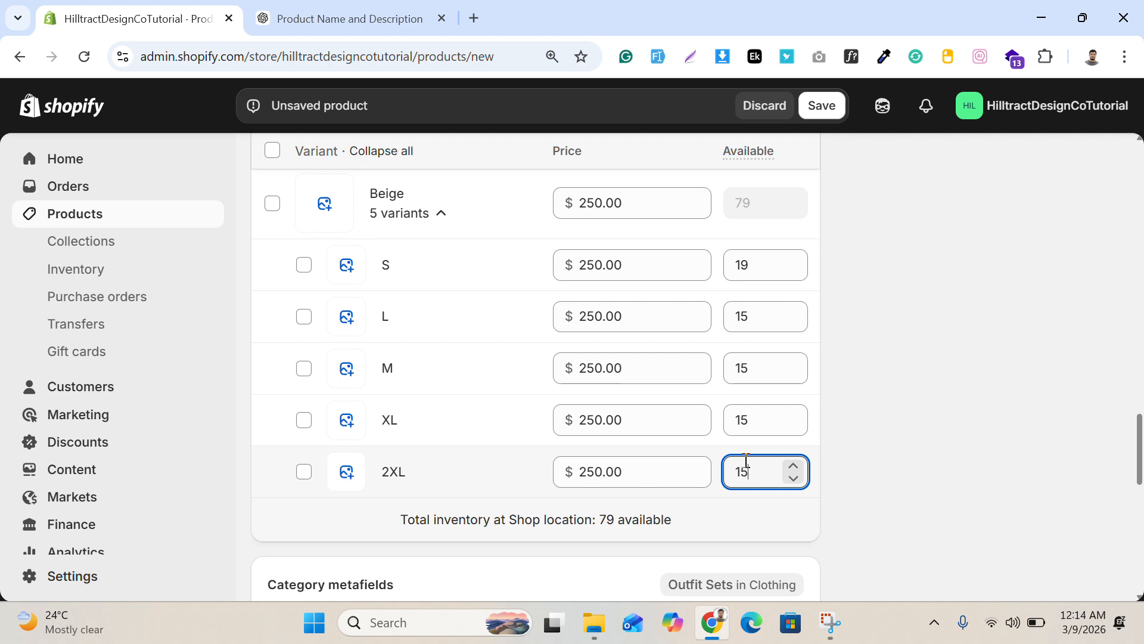
pyautogui.click(847, 412)
# Step: Review the category metafields and search engine listing, and save the new product
pyautogui.scroll(2, 930, 376)
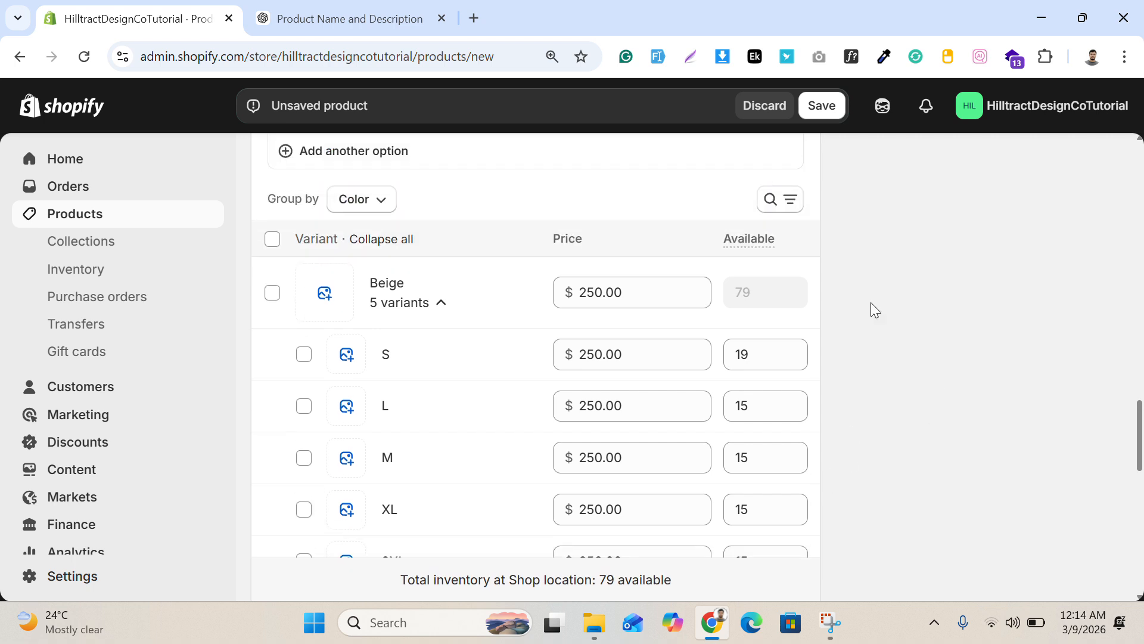
pyautogui.scroll(-5, 686, 339)
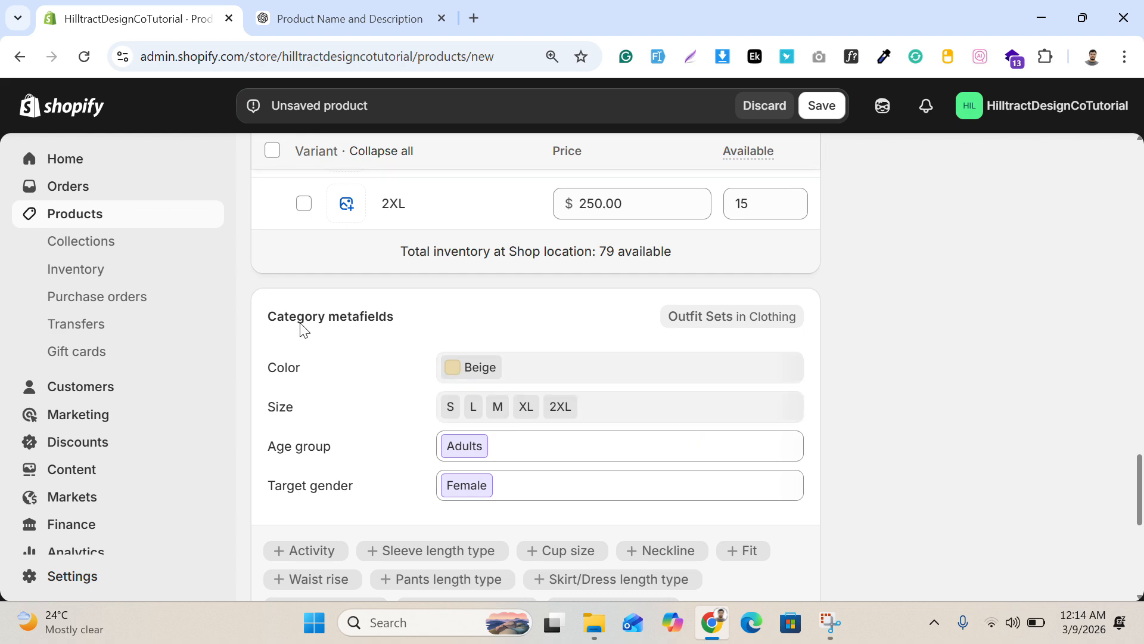
pyautogui.scroll(-7, 574, 306)
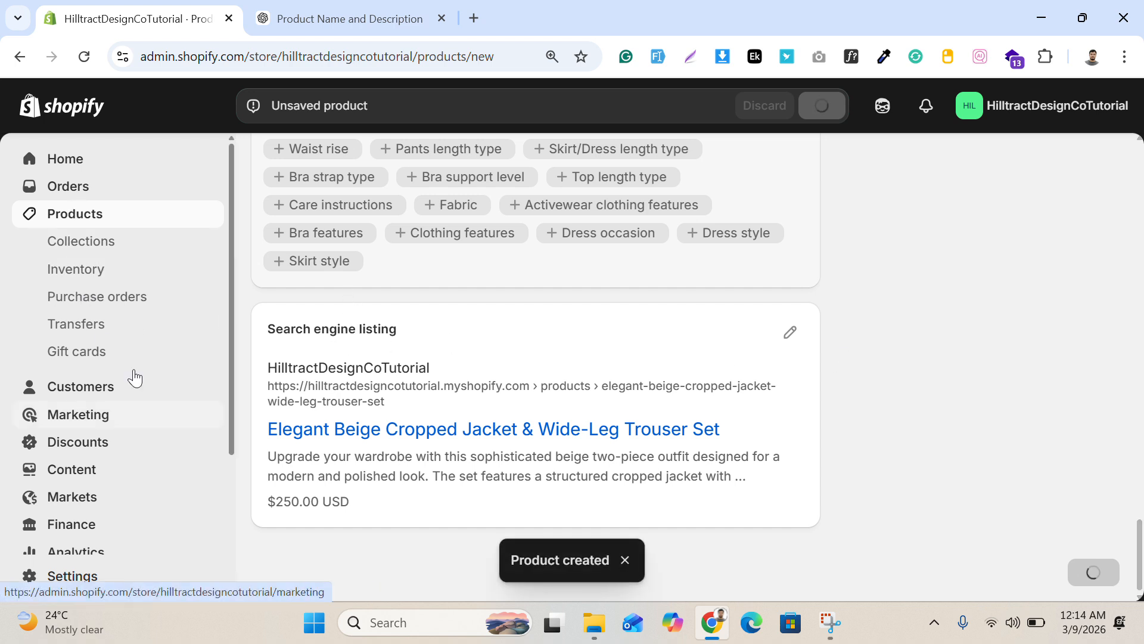
pyautogui.scroll(-3, 128, 364)
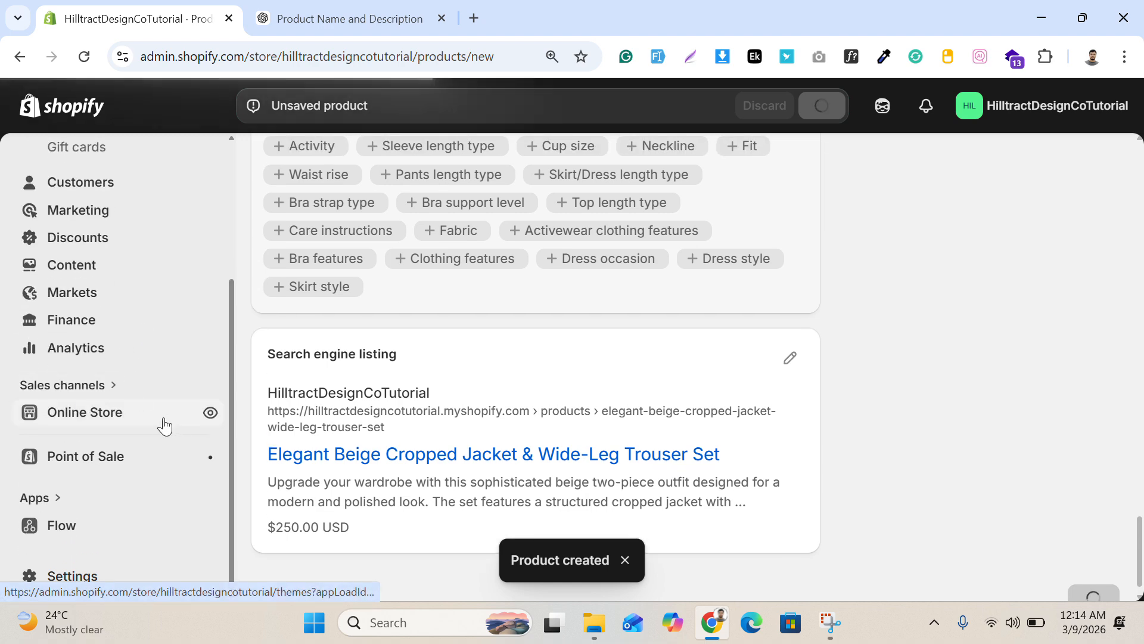
# Step: Go to the Online Store themes and open a preview of the current Horizon theme
pyautogui.click(176, 421)
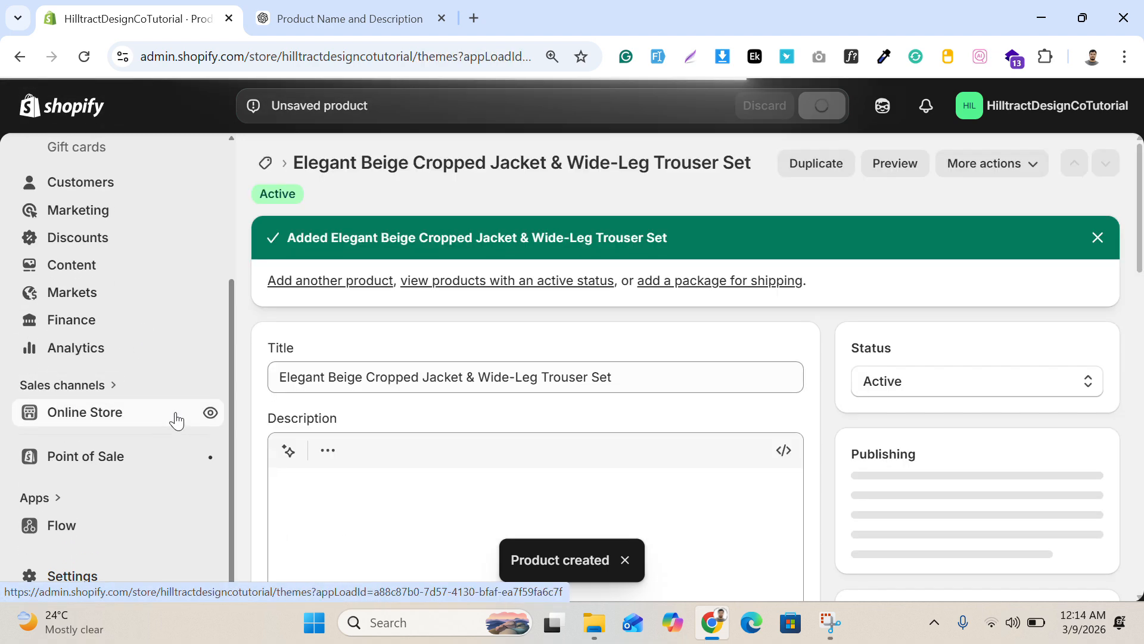
pyautogui.click(176, 420)
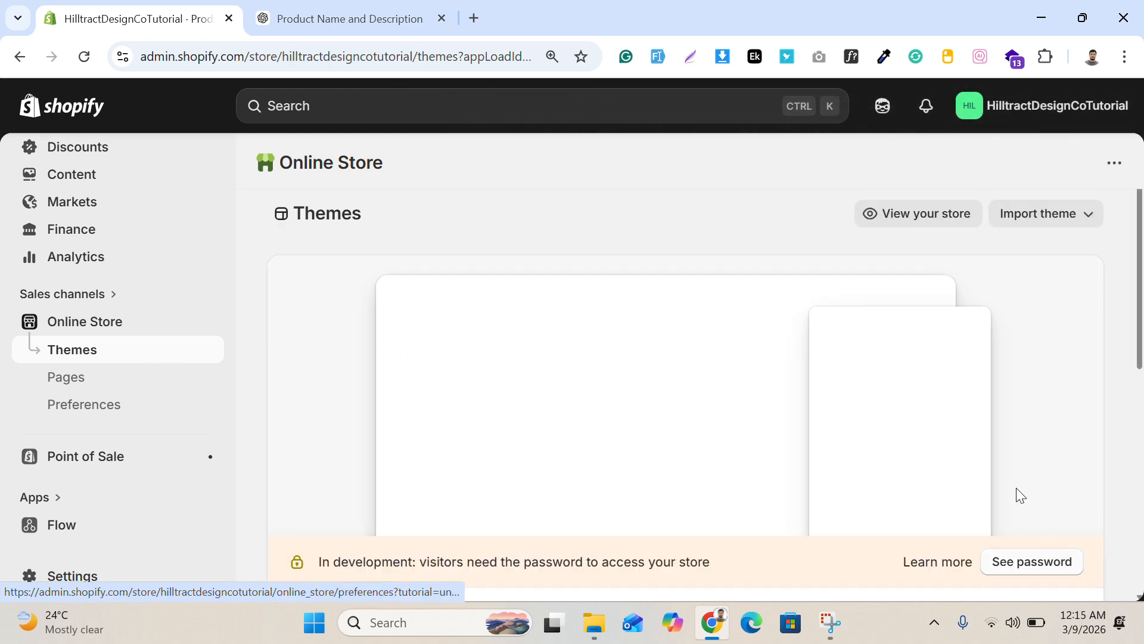
pyautogui.scroll(-2, 953, 459)
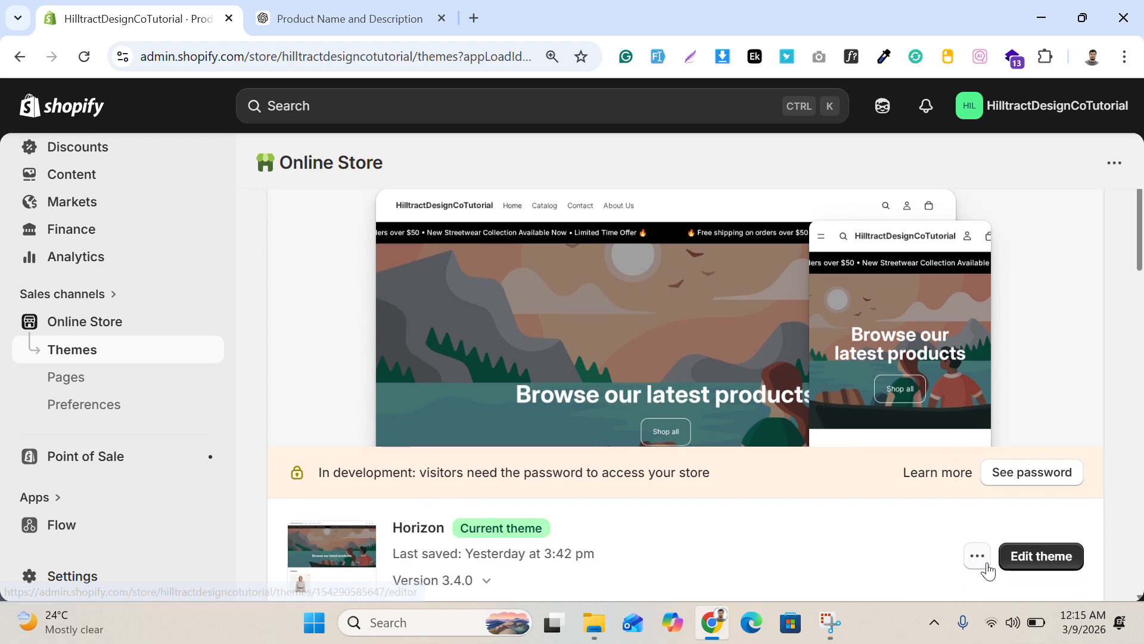
pyautogui.click(976, 556)
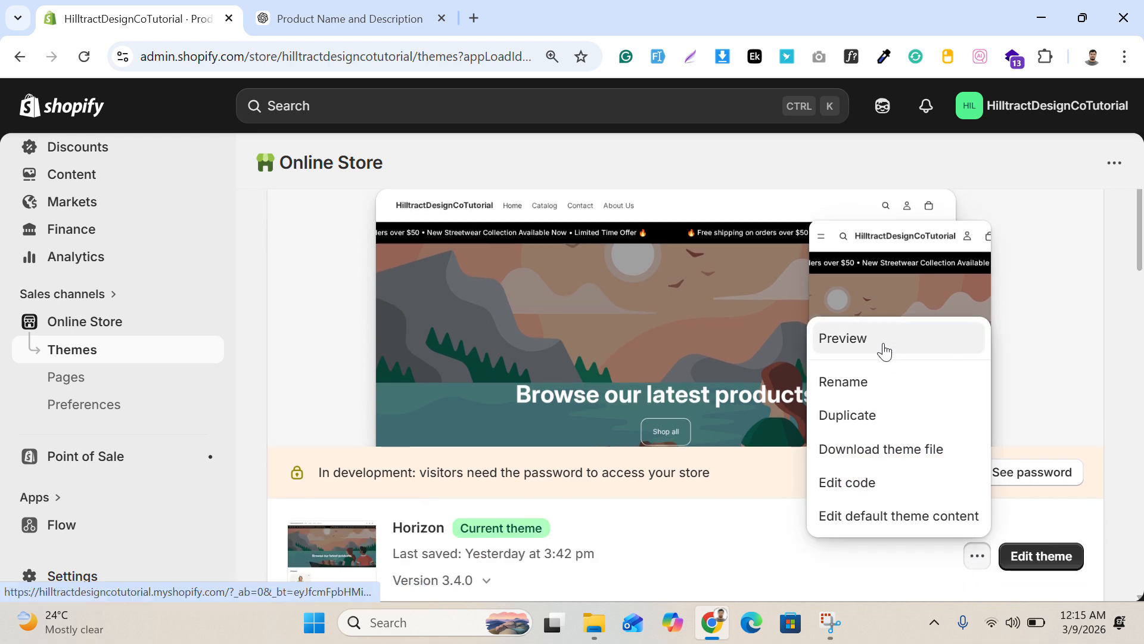
pyautogui.click(843, 339)
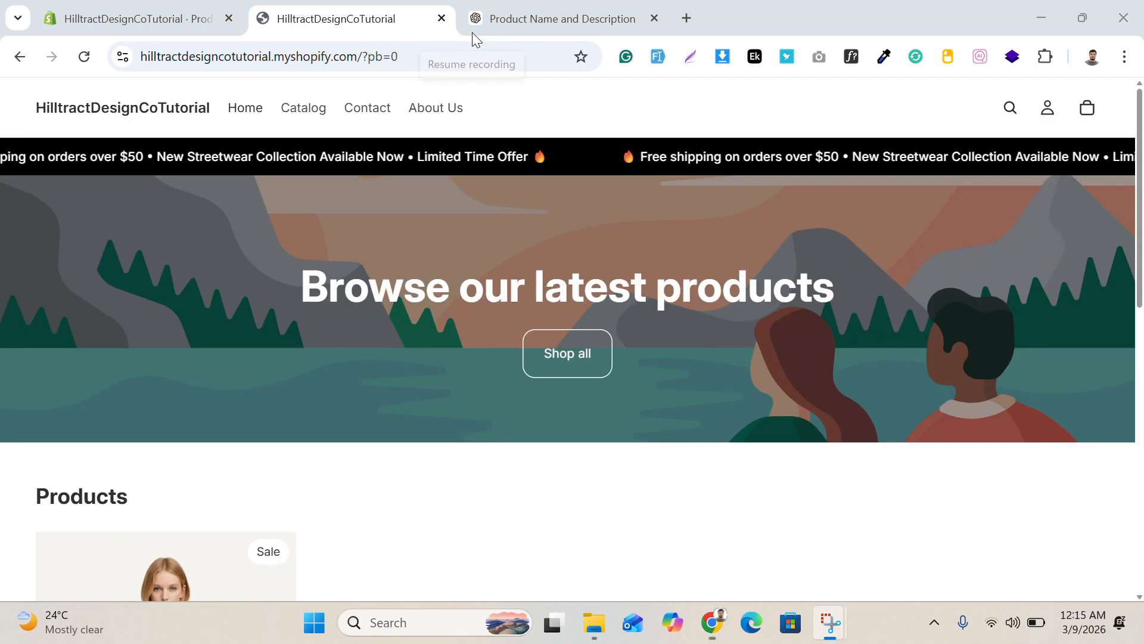
# Step: Examine the new product's images, title and price in the Products section of the storefront home page
pyautogui.scroll(-3, 388, 241)
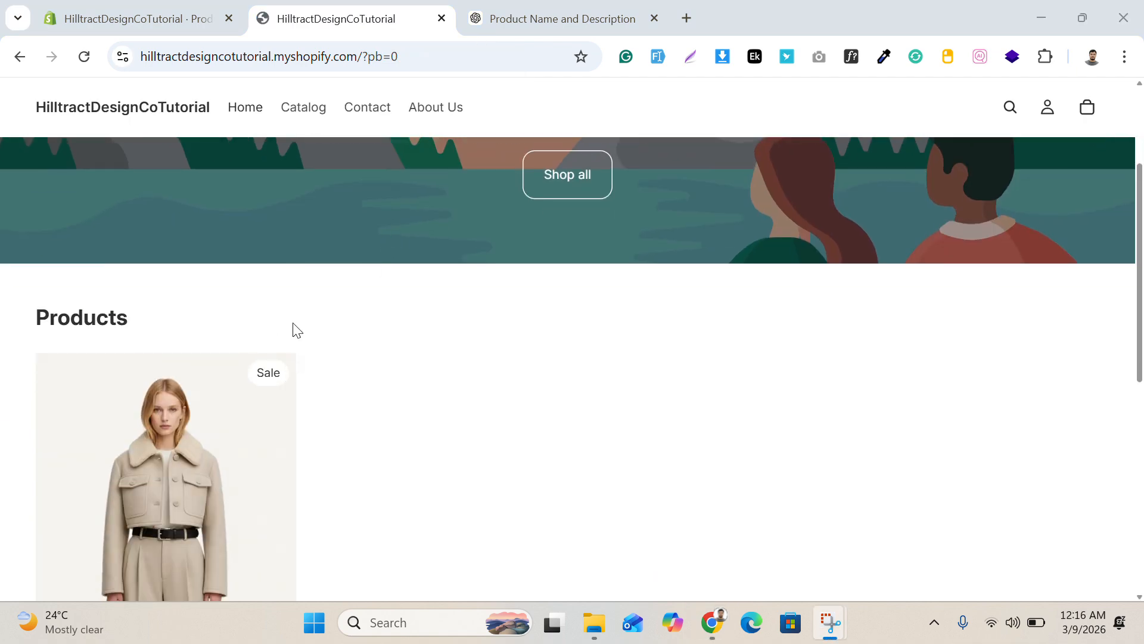
pyautogui.scroll(-1, 370, 292)
pyautogui.scroll(-1, 447, 316)
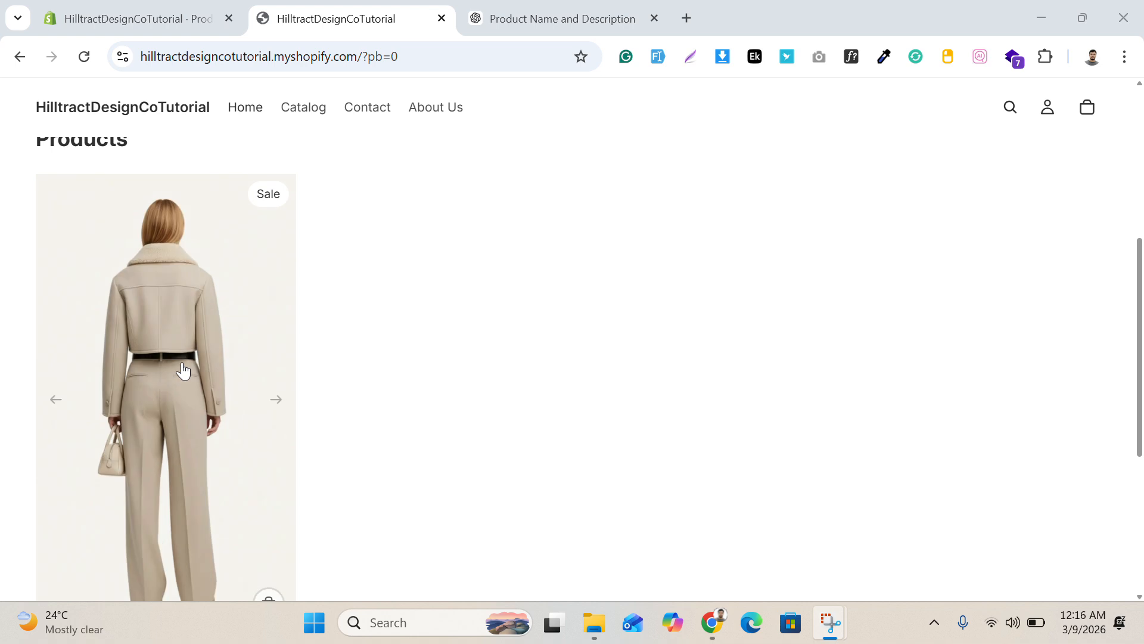
pyautogui.scroll(-2, 363, 320)
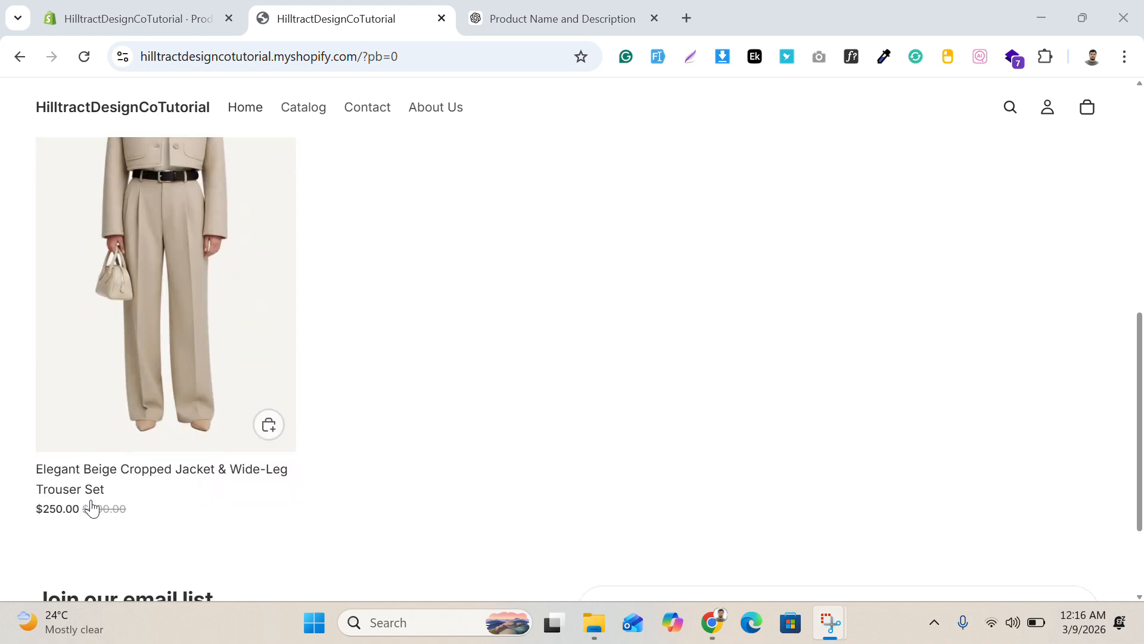